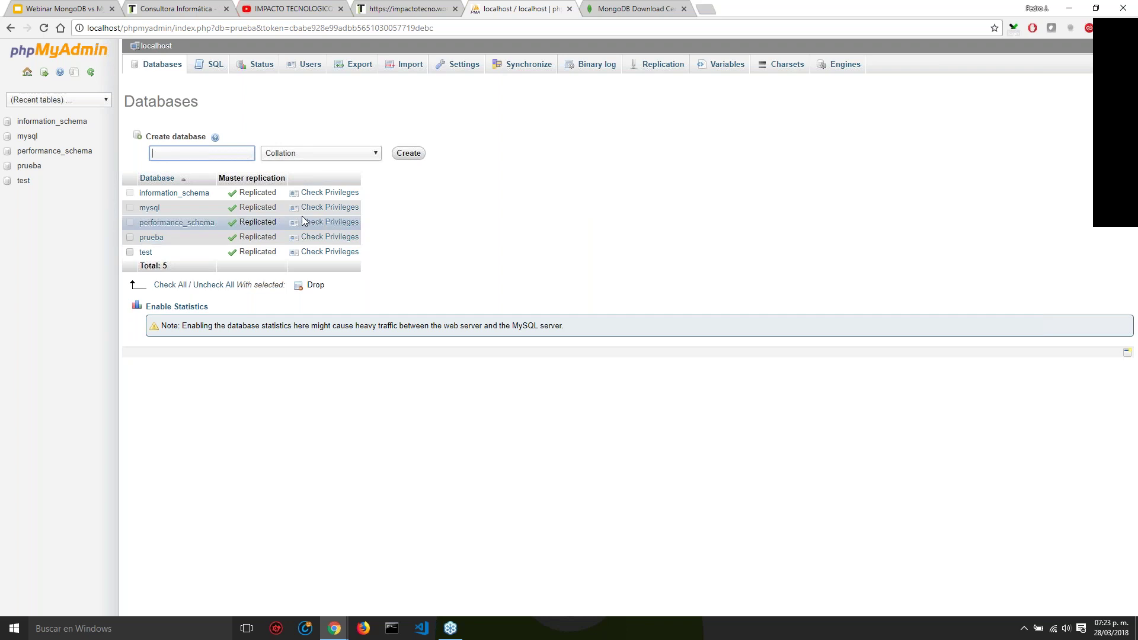
- Create a new MySQL database named ejemplo, leaving the collation unselected
{"action": "type", "text": "ejemplo"}
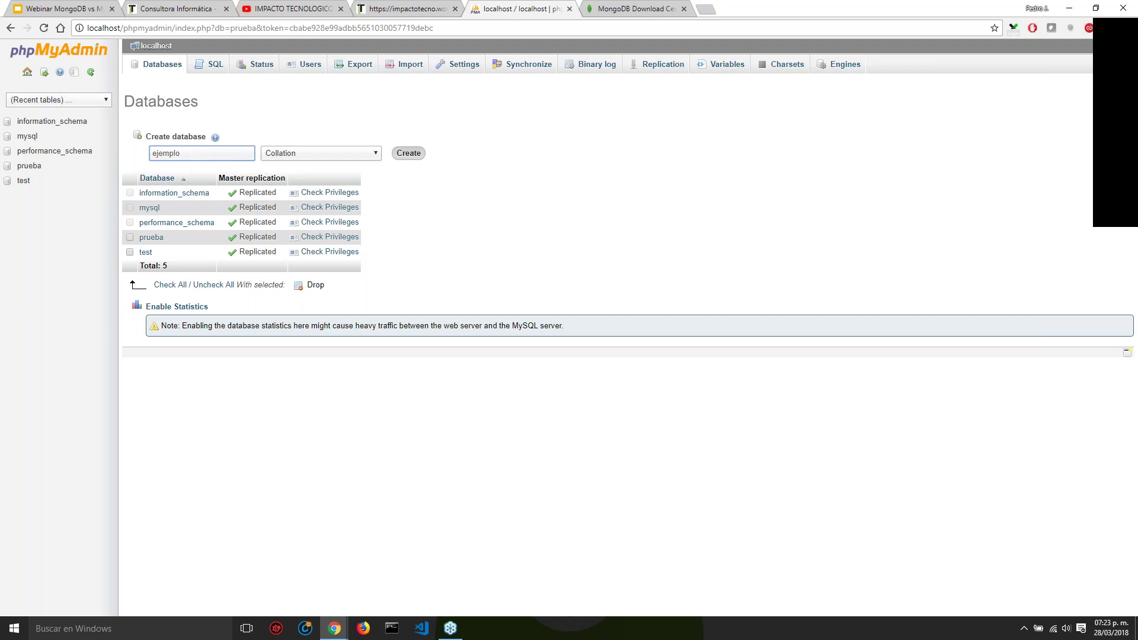
{"action": "key", "text": "Return"}
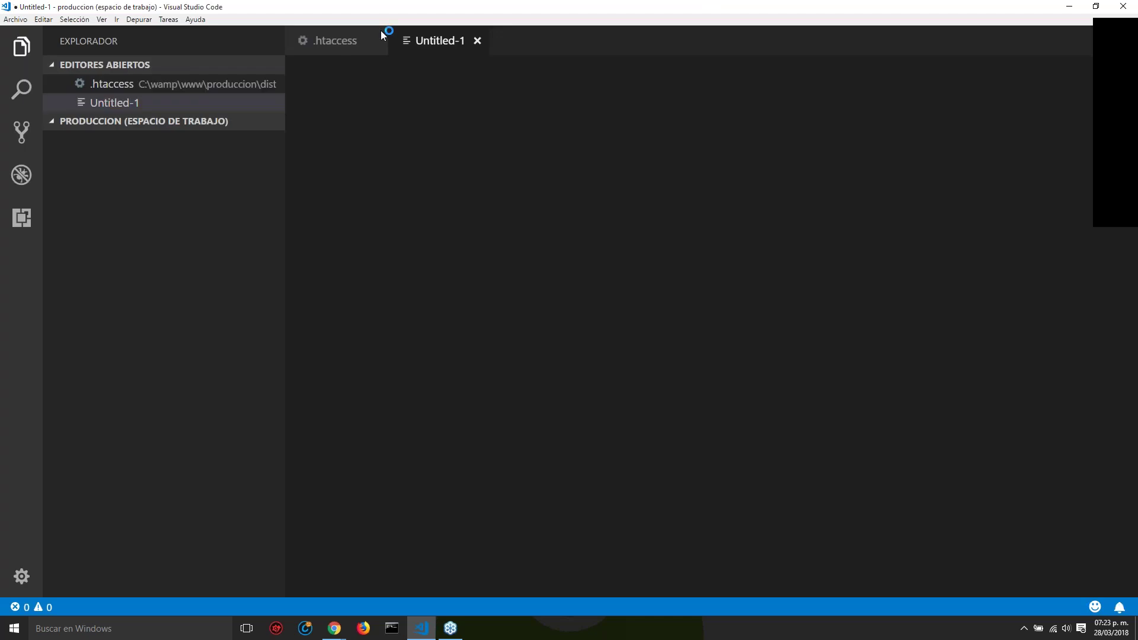
- In Visual Studio Code, close the Untitled-1 and .htaccess editors, then replace the produccion workspace window with a new empty window
{"action": "left_click", "coordinate": [478, 42]}
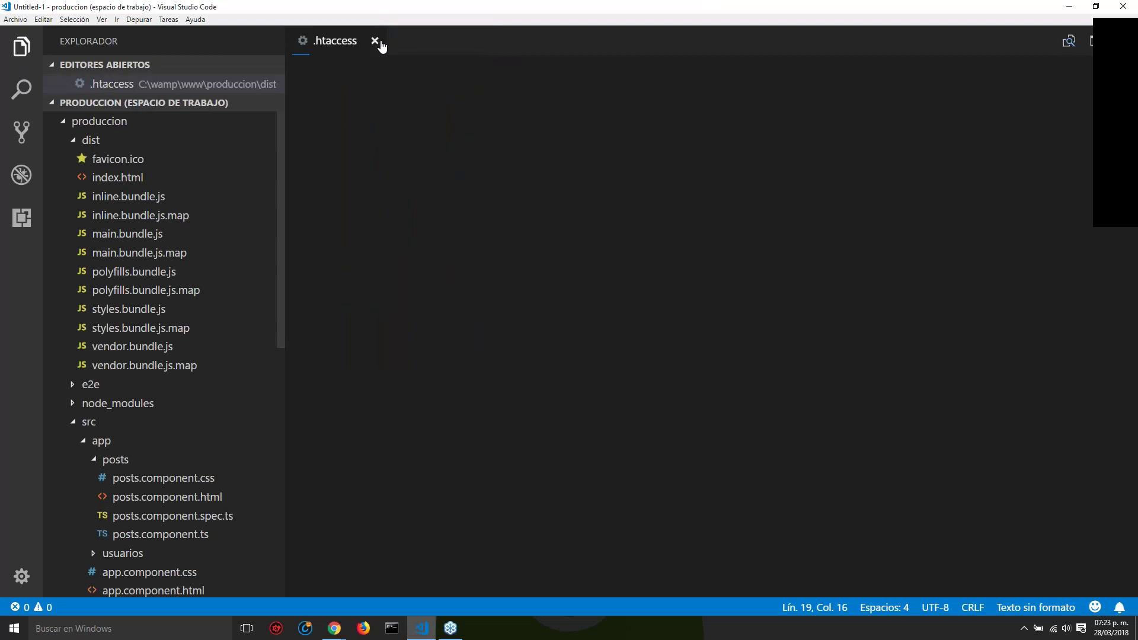
{"action": "left_click", "coordinate": [375, 41]}
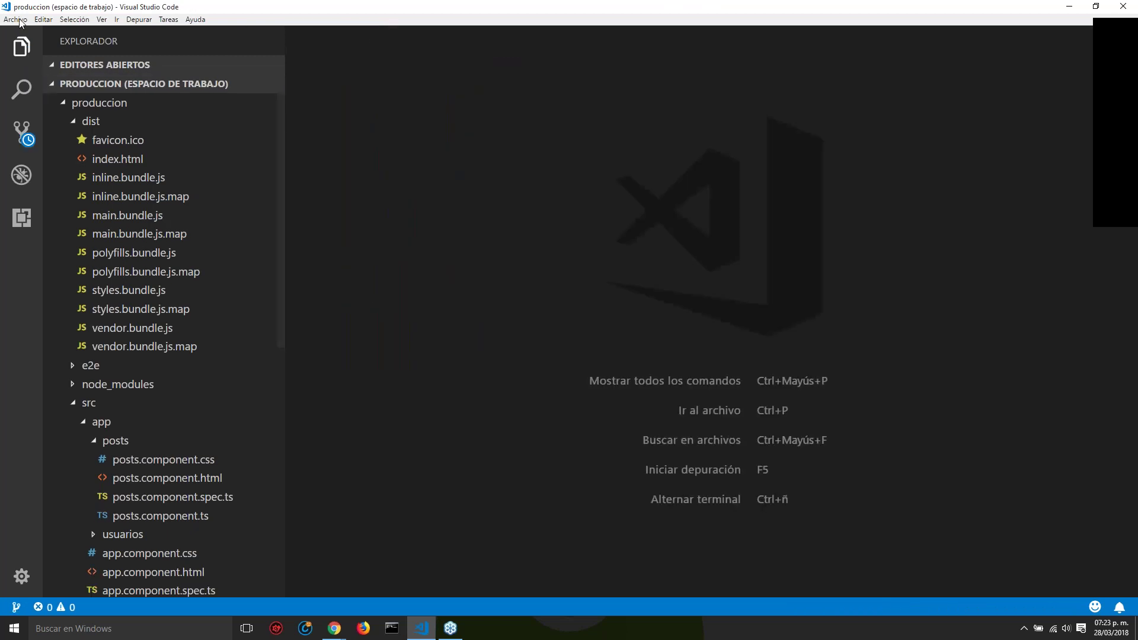
{"action": "left_click", "coordinate": [16, 20]}
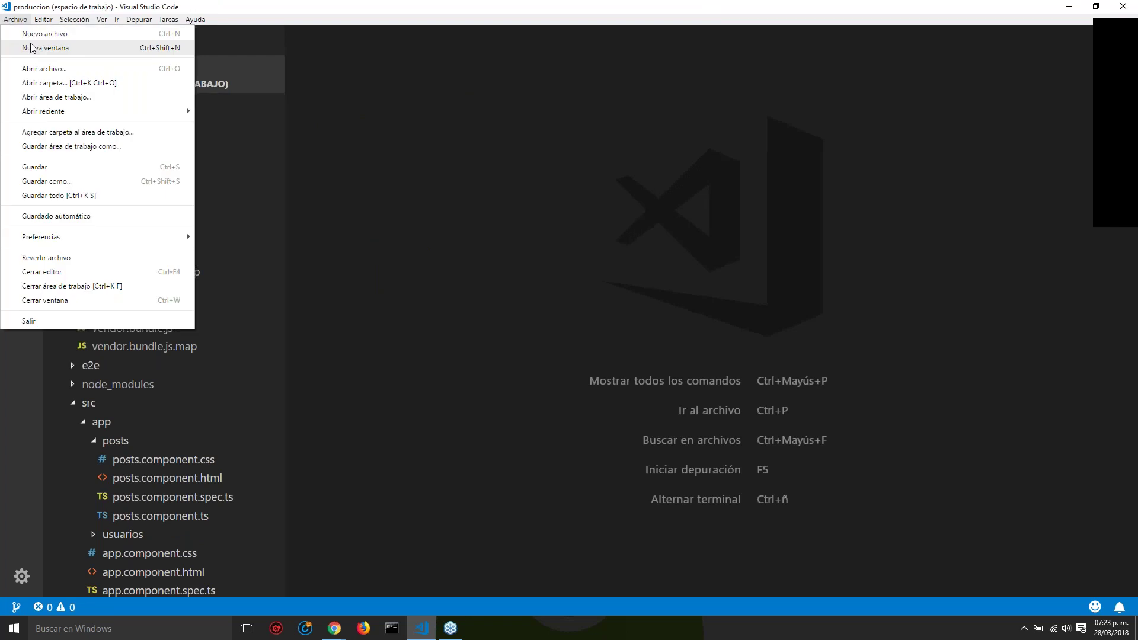
{"action": "left_click", "coordinate": [33, 48]}
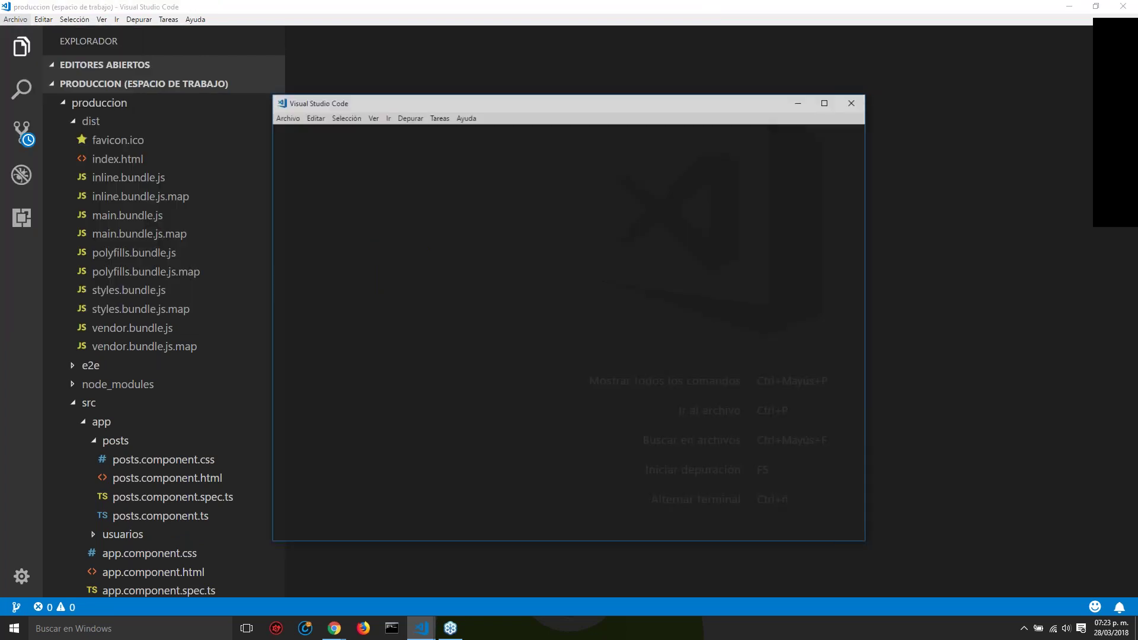
{"action": "left_click", "coordinate": [430, 626]}
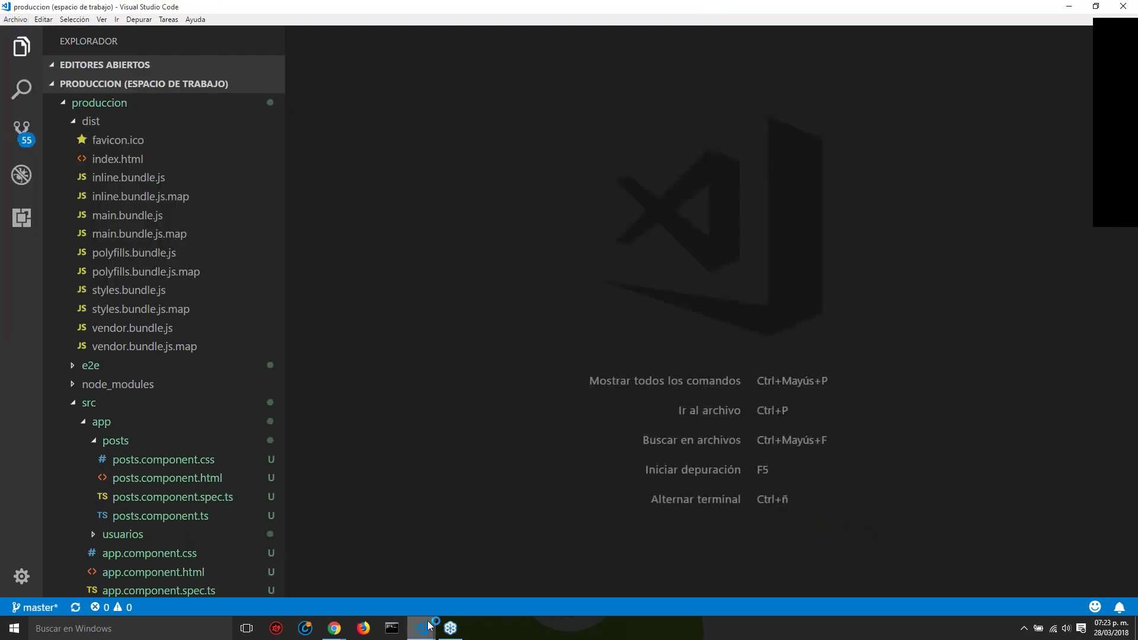
{"action": "mouse_move", "coordinate": [430, 625]}
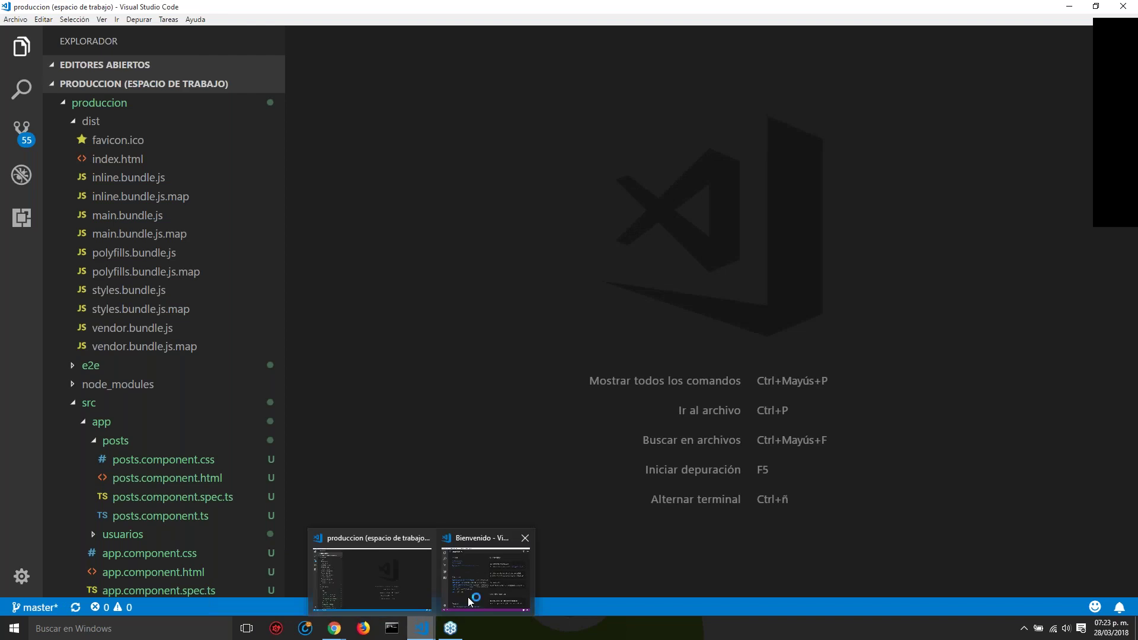
{"action": "left_click", "coordinate": [1124, 7]}
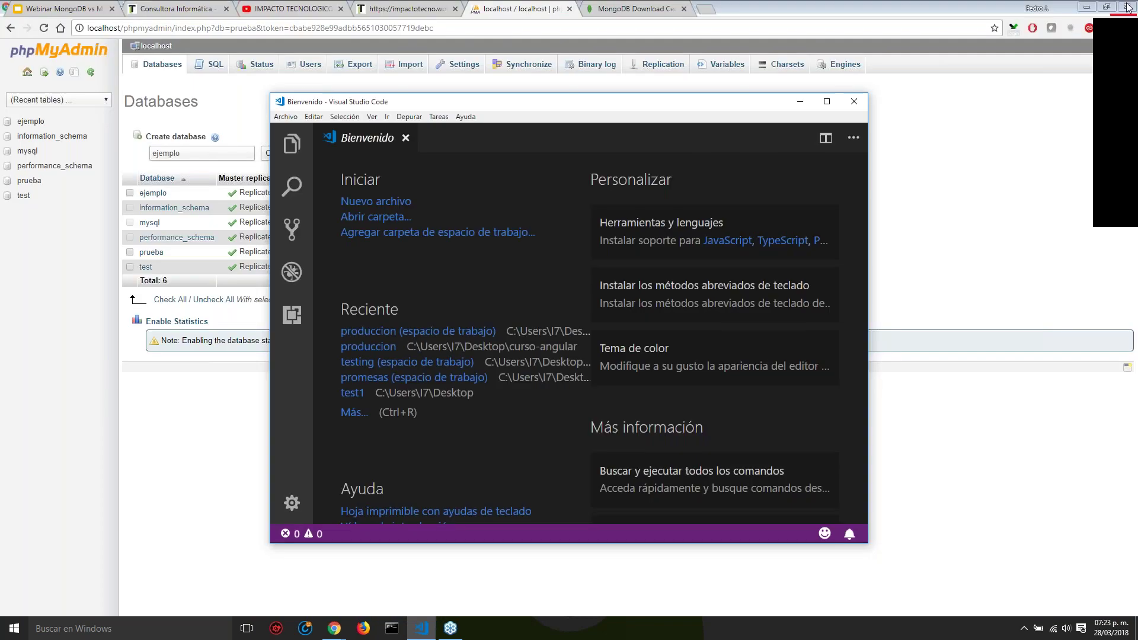
- Create a new file containing the statement "CREATE DATABASE ejemplo;" followed by two line breaks, and enlarge the editor text
{"action": "key", "text": "ctrl+n"}
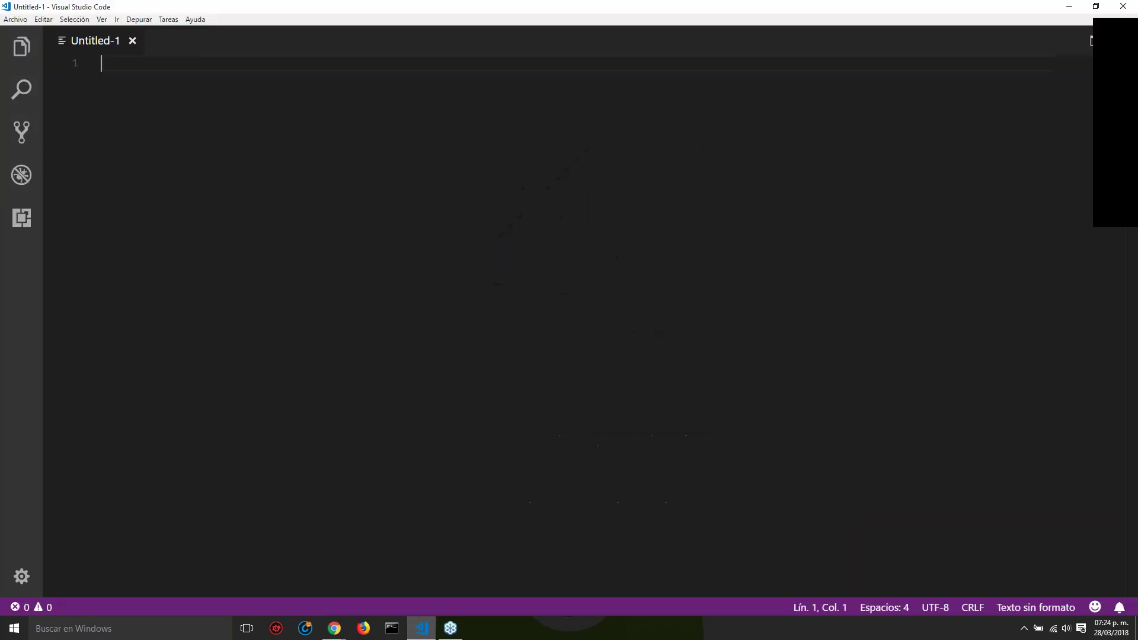
{"action": "type", "text": "CREATE DATABASE"}
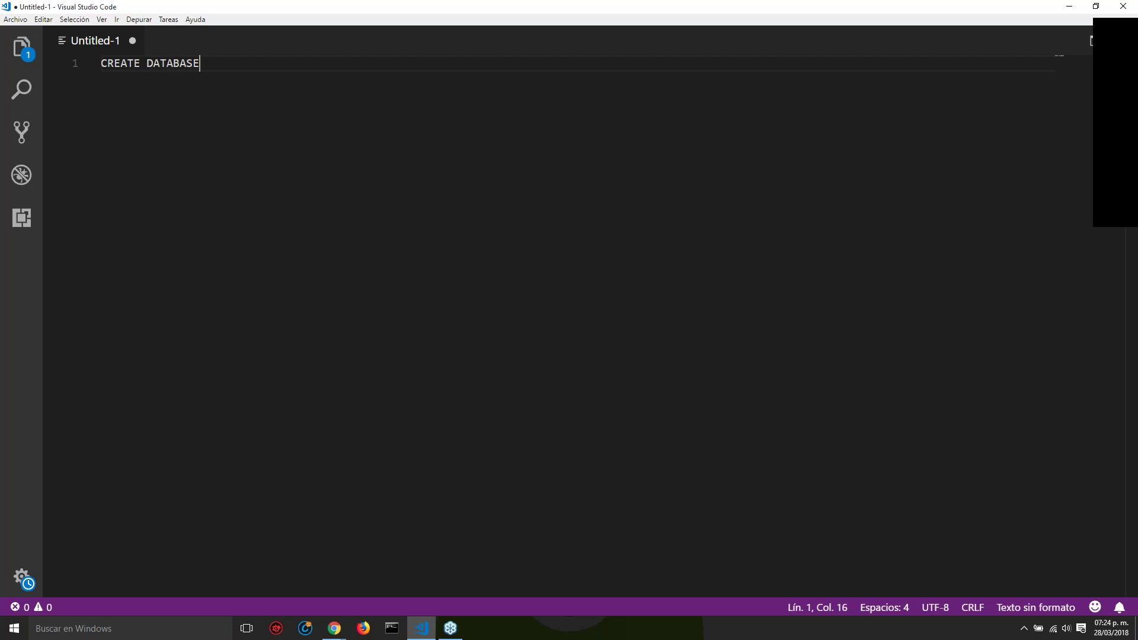
{"action": "type", "text": " ejemplo;"}
{"action": "key", "text": "ctrl+plus"}
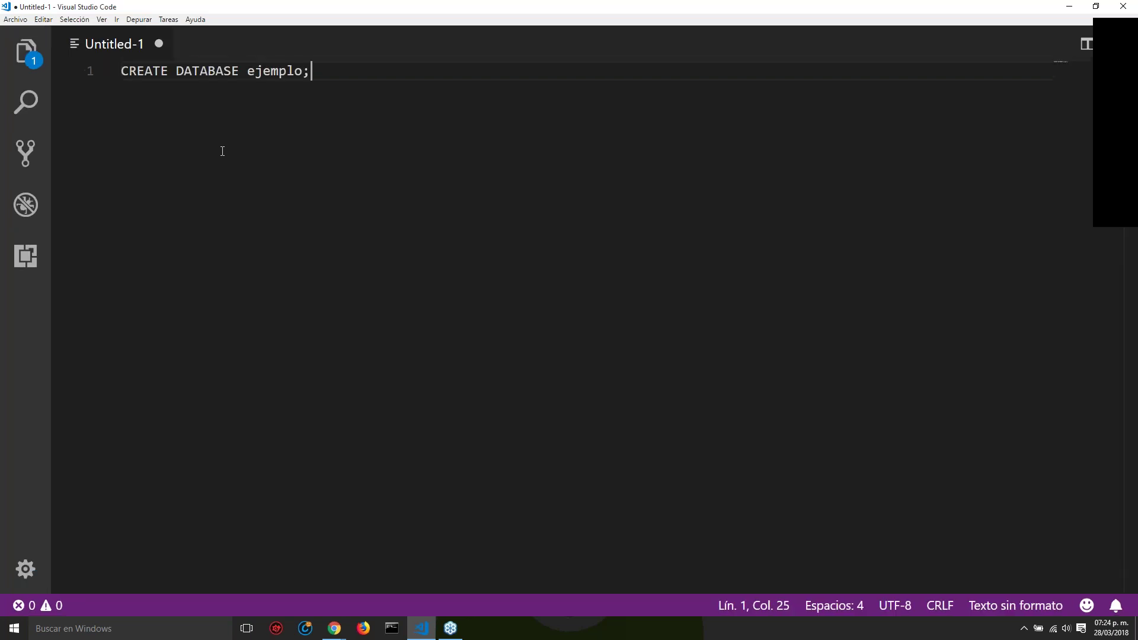
{"action": "key", "text": "ctrl+plus"}
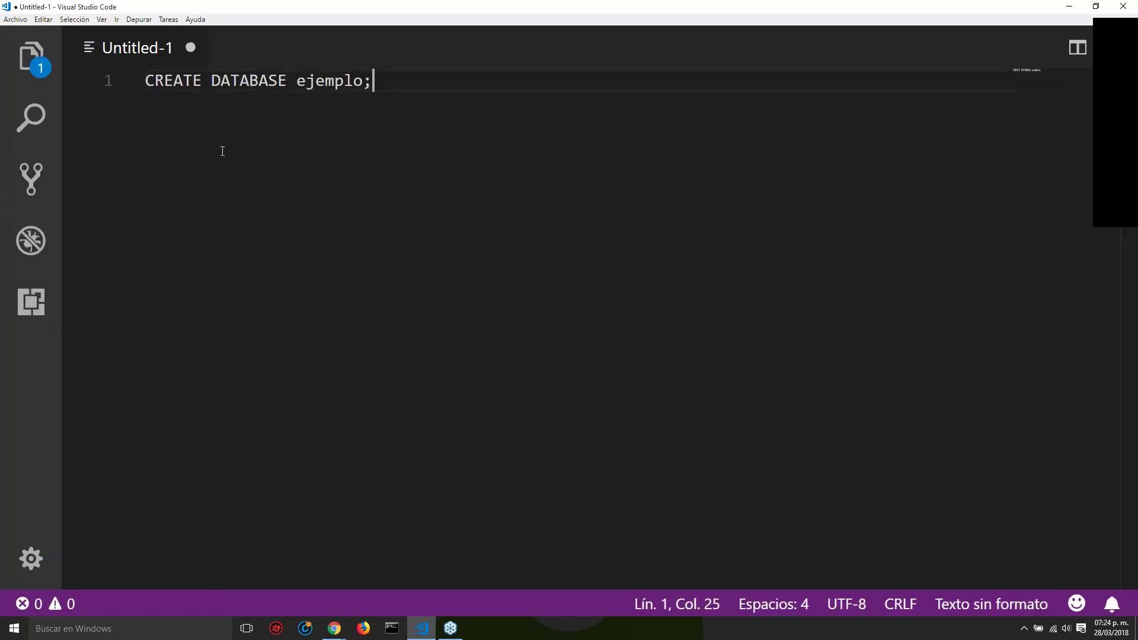
{"action": "key", "text": "ctrl+plus"}
{"action": "key", "text": "Return"}
{"action": "key", "text": "Return"}
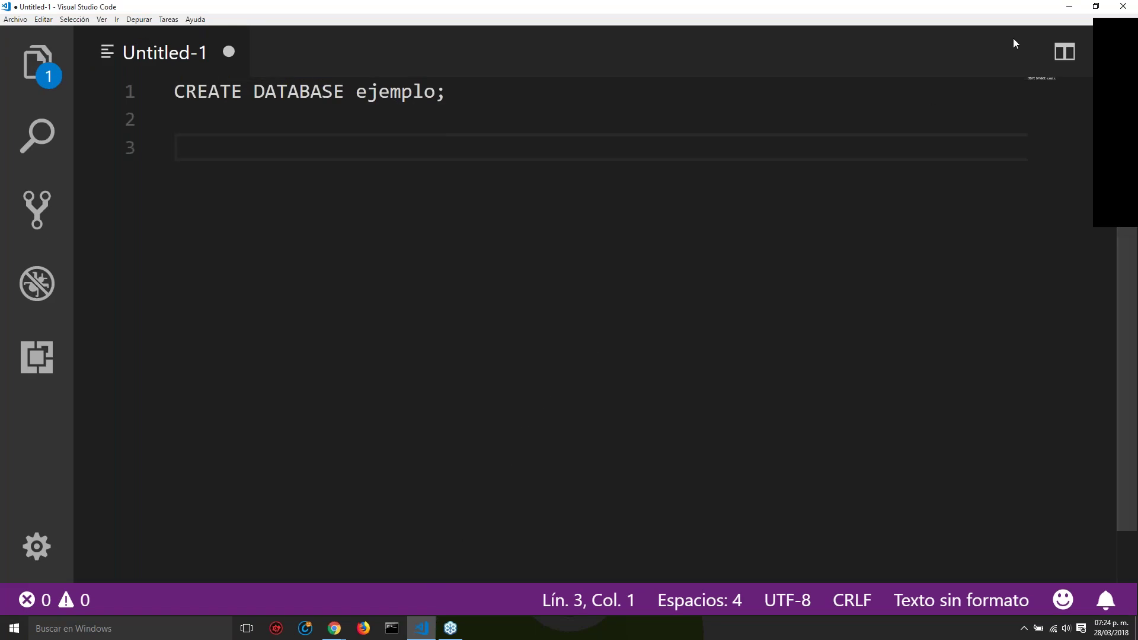
- Return to the browser, show the MongoDB Download Center page and close it
{"action": "left_click", "coordinate": [1069, 8]}
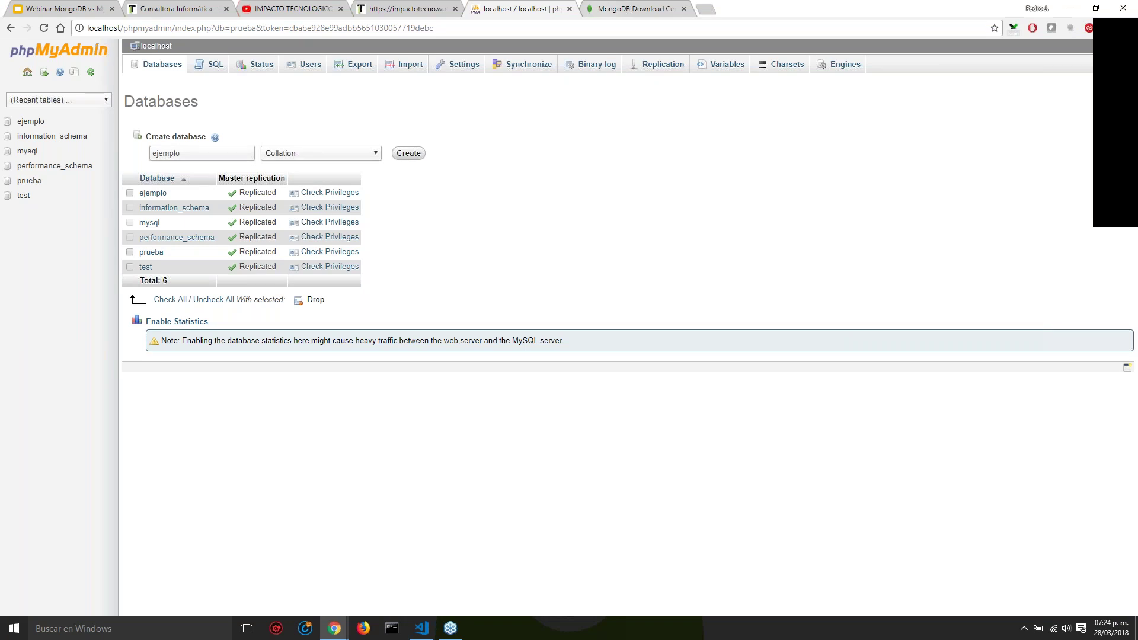
{"action": "key", "text": "ctrl+Tab"}
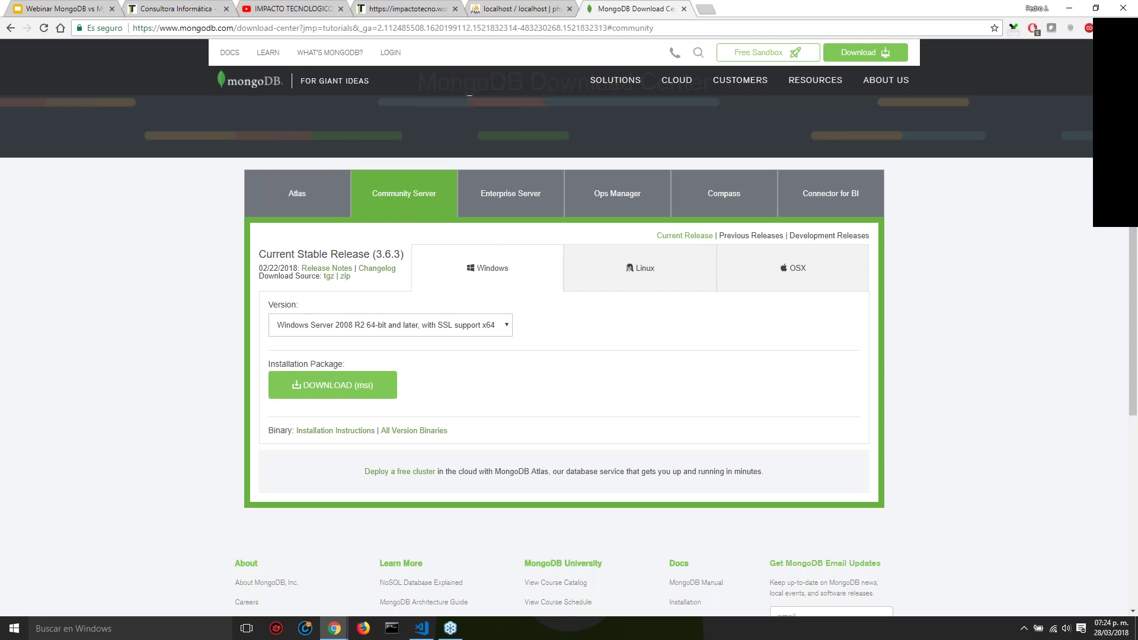
{"action": "left_click", "coordinate": [684, 9]}
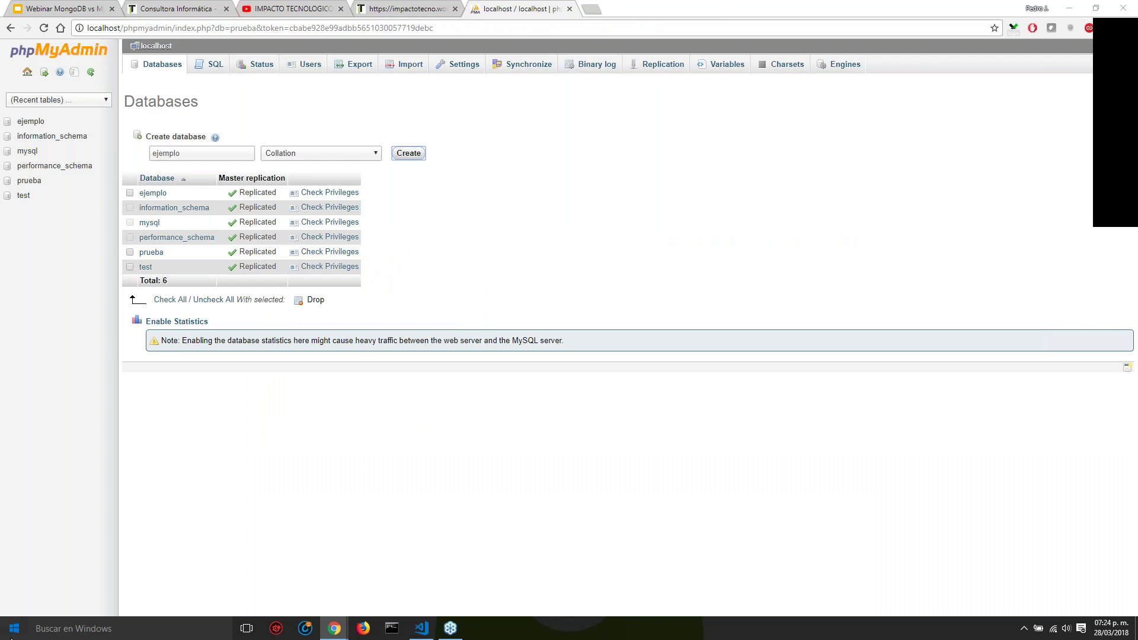
- Open the computer's system information from File Explorer and bring up the advanced system properties
{"action": "left_click", "coordinate": [13, 630]}
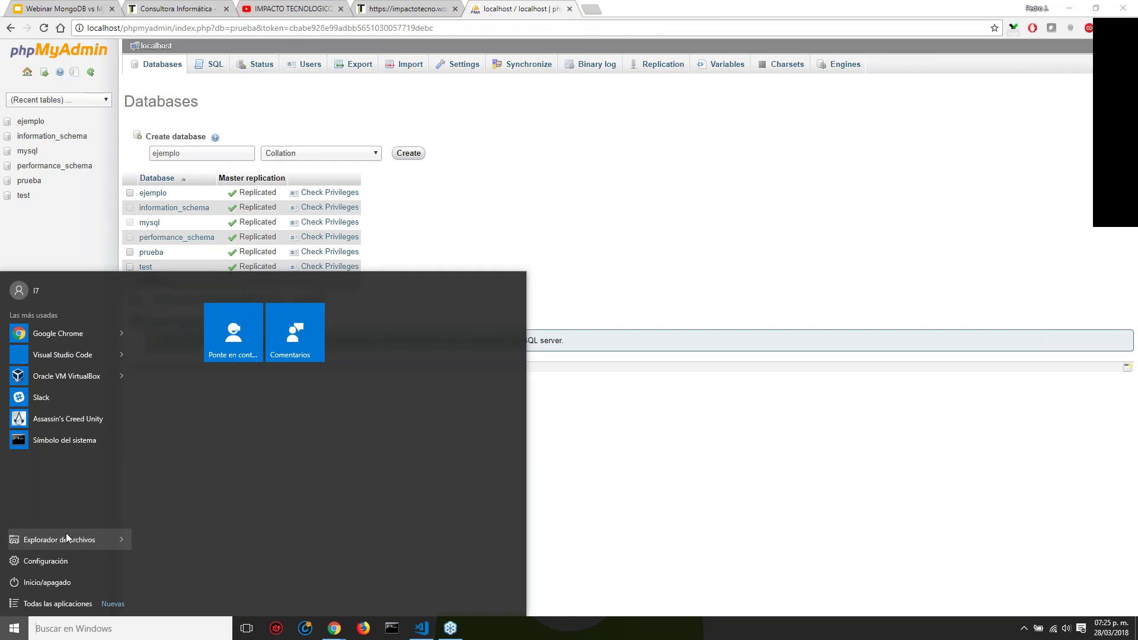
{"action": "key", "text": "Escape"}
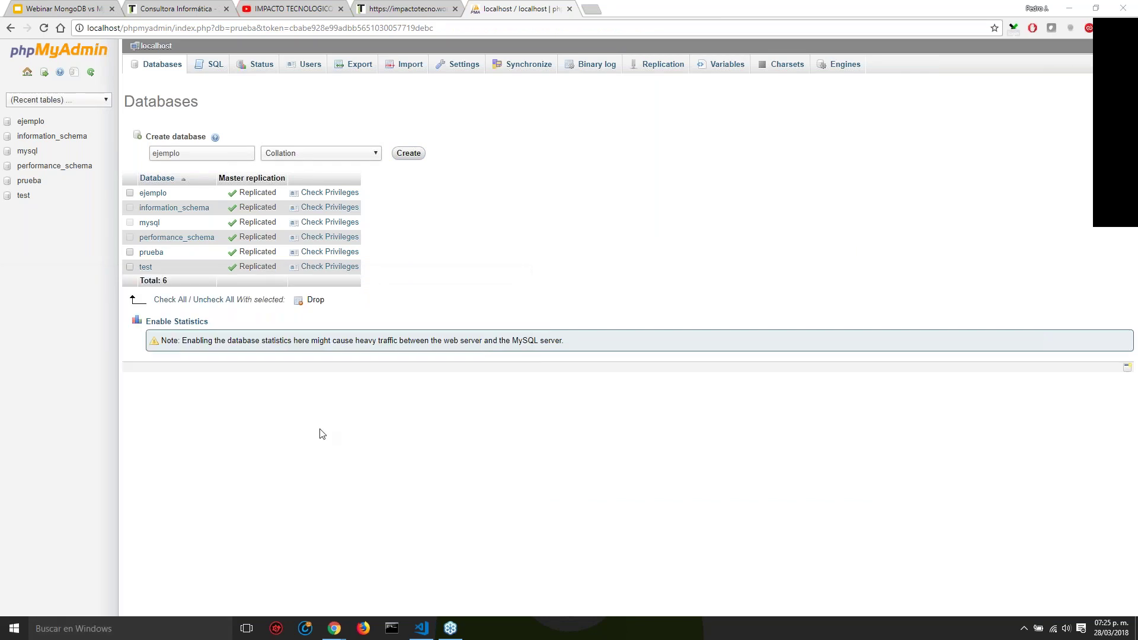
{"action": "key", "text": "super+e"}
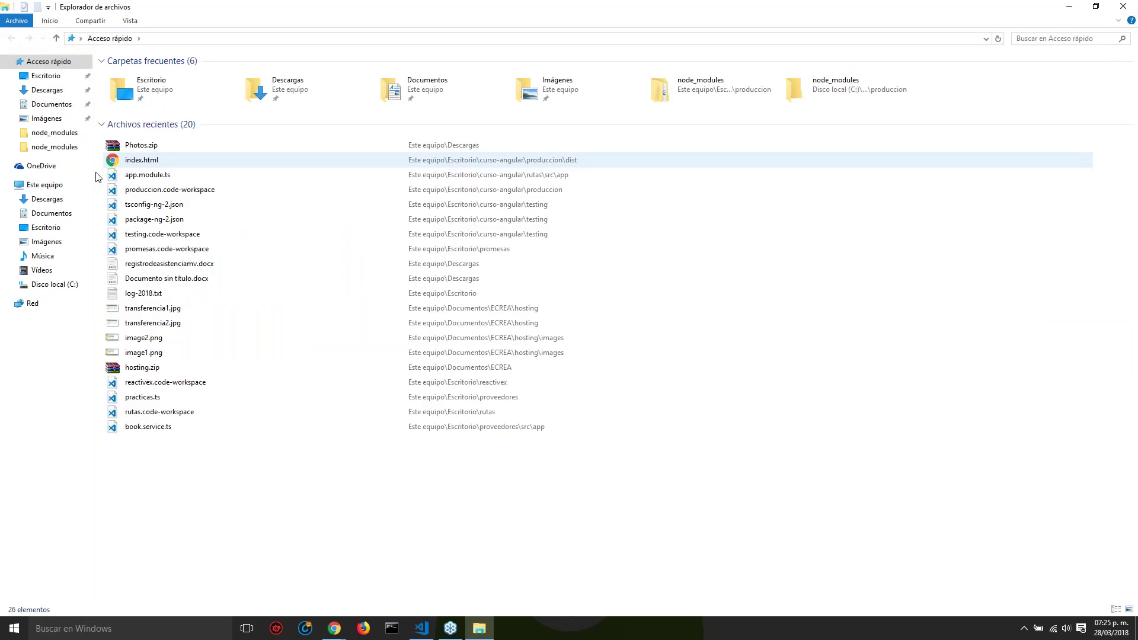
{"action": "left_click", "coordinate": [42, 188]}
{"action": "right_click", "coordinate": [42, 188]}
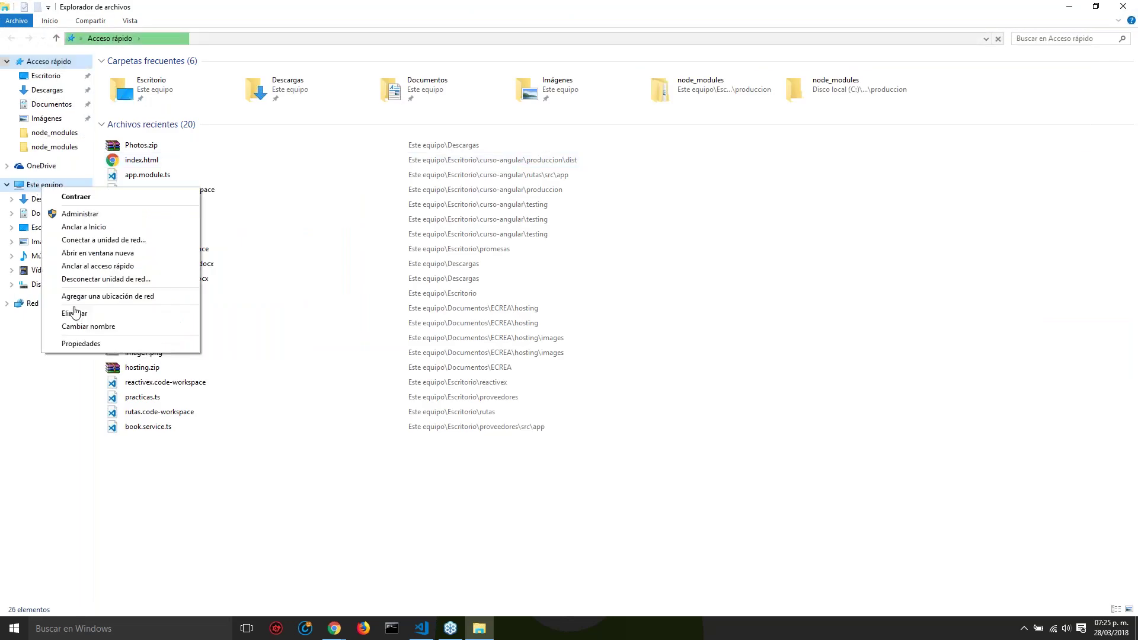
{"action": "left_click", "coordinate": [75, 313]}
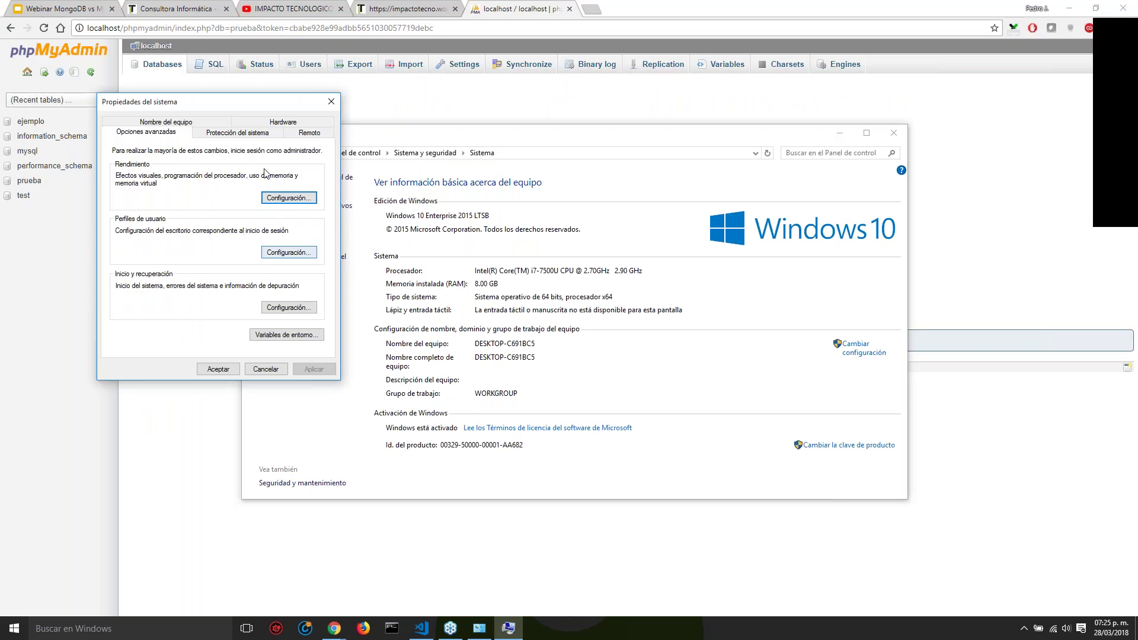
- Open the user environment variable Path and examine the MongoDB bin folder entry at the end of its value
{"action": "left_click", "coordinate": [286, 335]}
{"action": "left_click", "coordinate": [249, 202]}
{"action": "left_click", "coordinate": [253, 244]}
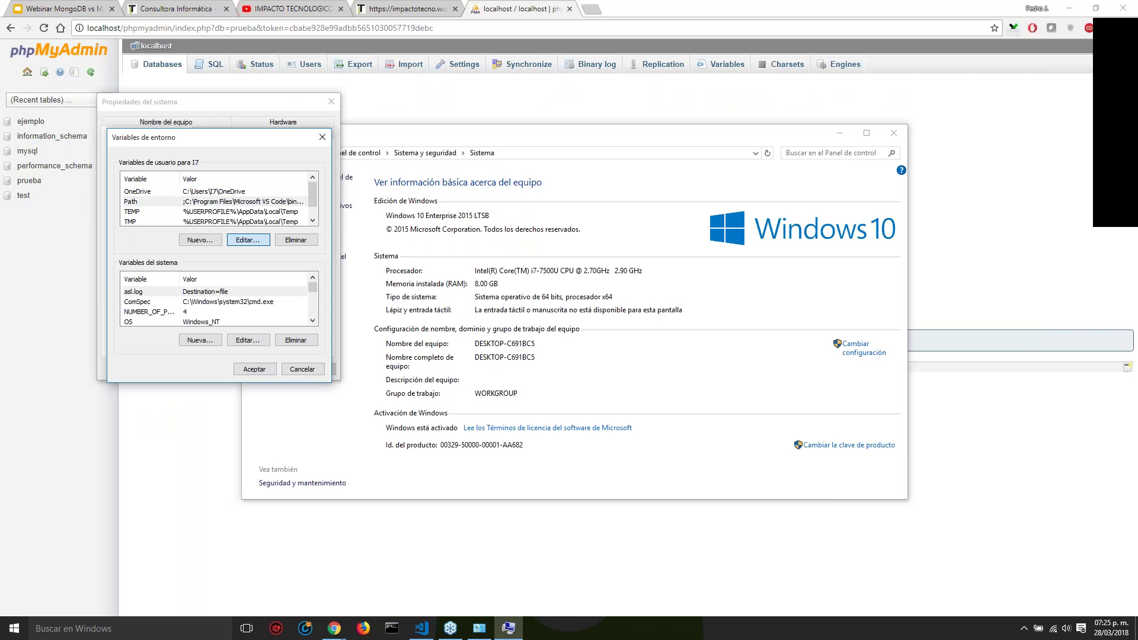
{"action": "left_click_drag", "start_coordinate": [320, 214], "coordinate": [445, 217]}
{"action": "left_click", "coordinate": [445, 217]}
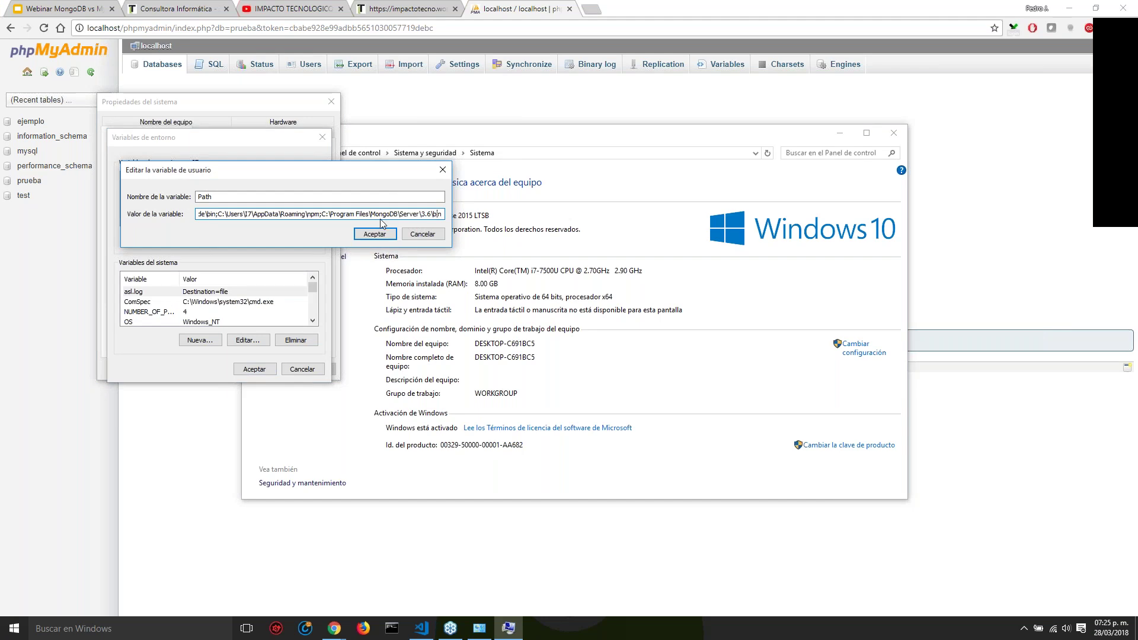
{"action": "double_click", "coordinate": [383, 214]}
- Cancel the Path edit and close the environment variables, system properties and System windows without saving changes
{"action": "left_click", "coordinate": [425, 235]}
{"action": "left_click", "coordinate": [309, 371]}
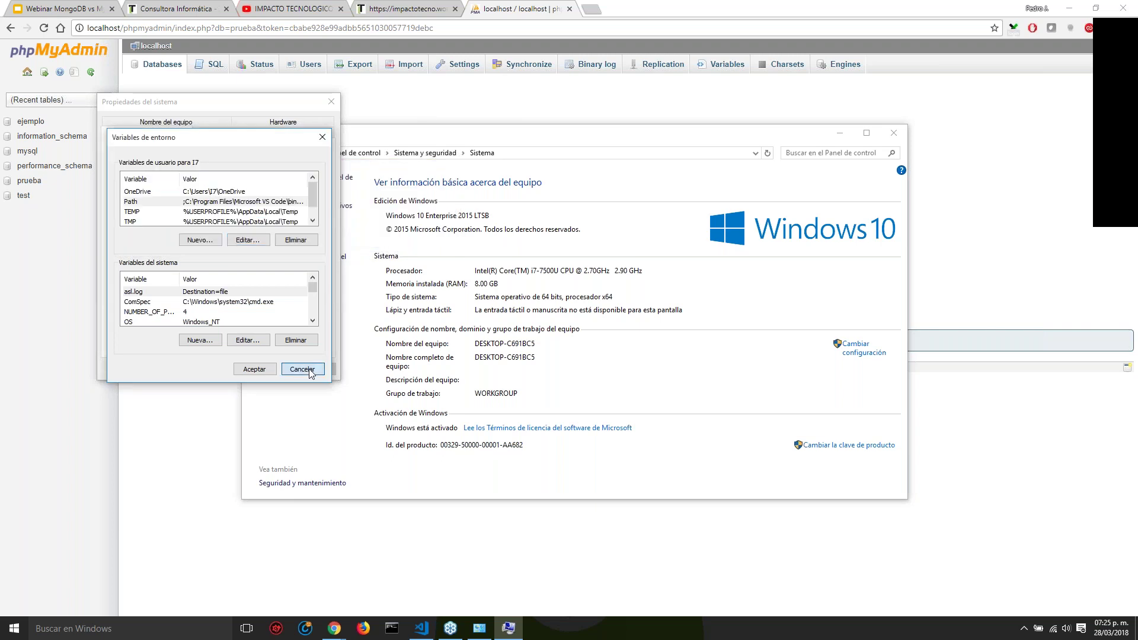
{"action": "left_click", "coordinate": [308, 369]}
{"action": "left_click", "coordinate": [309, 369]}
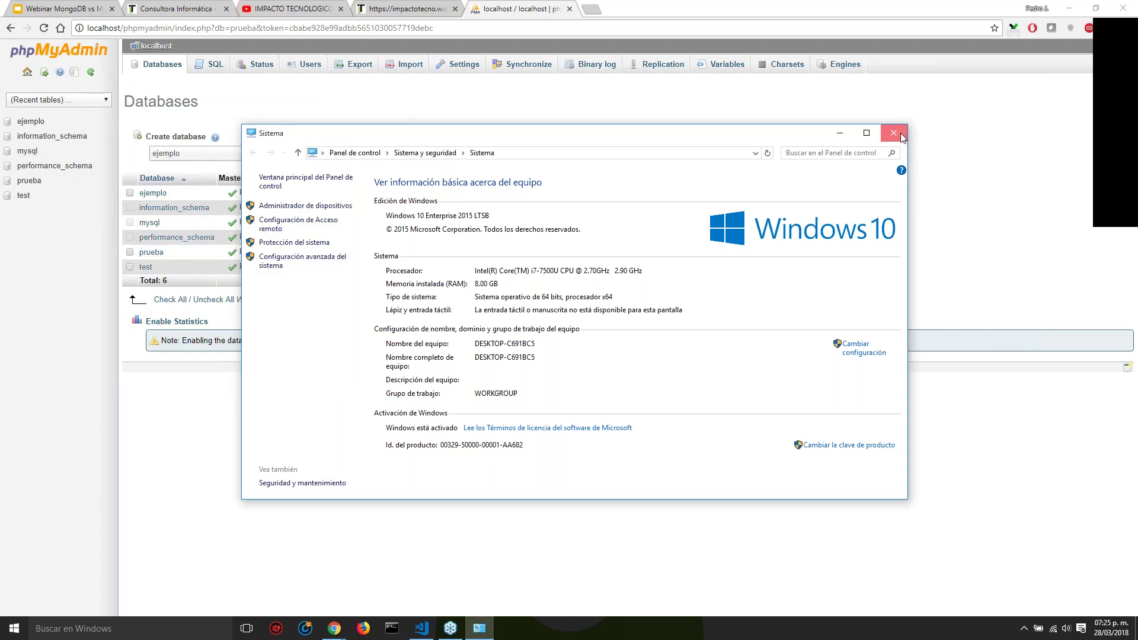
{"action": "left_click", "coordinate": [893, 133]}
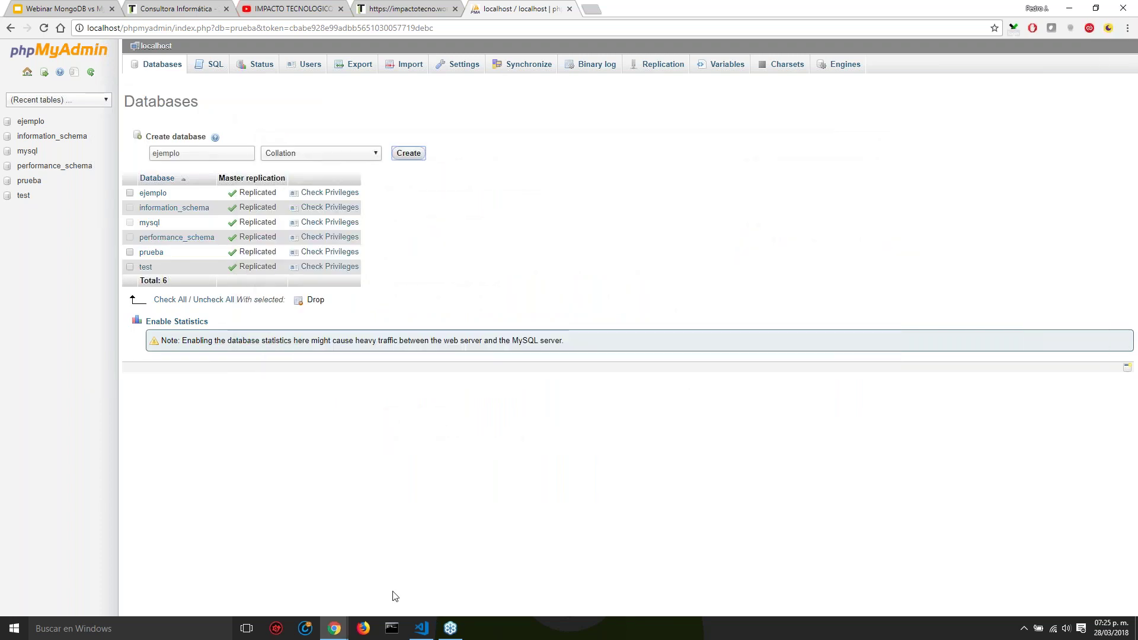
- Open a Command Prompt and start the MongoDB server with the command mongod
{"action": "left_click", "coordinate": [392, 629]}
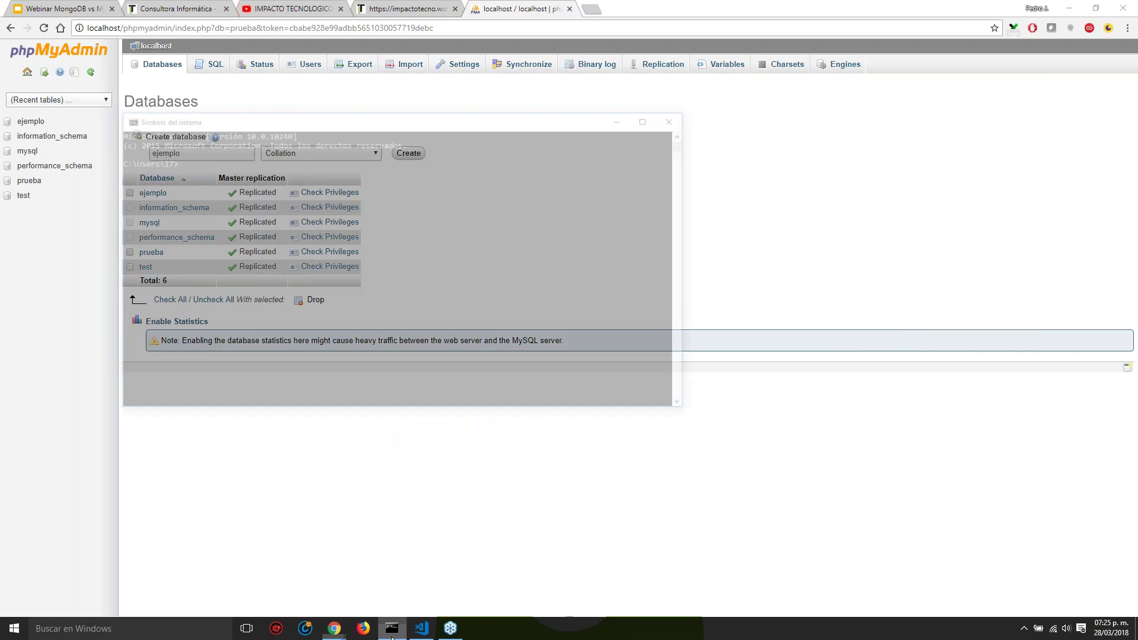
{"action": "type", "text": "mongod"}
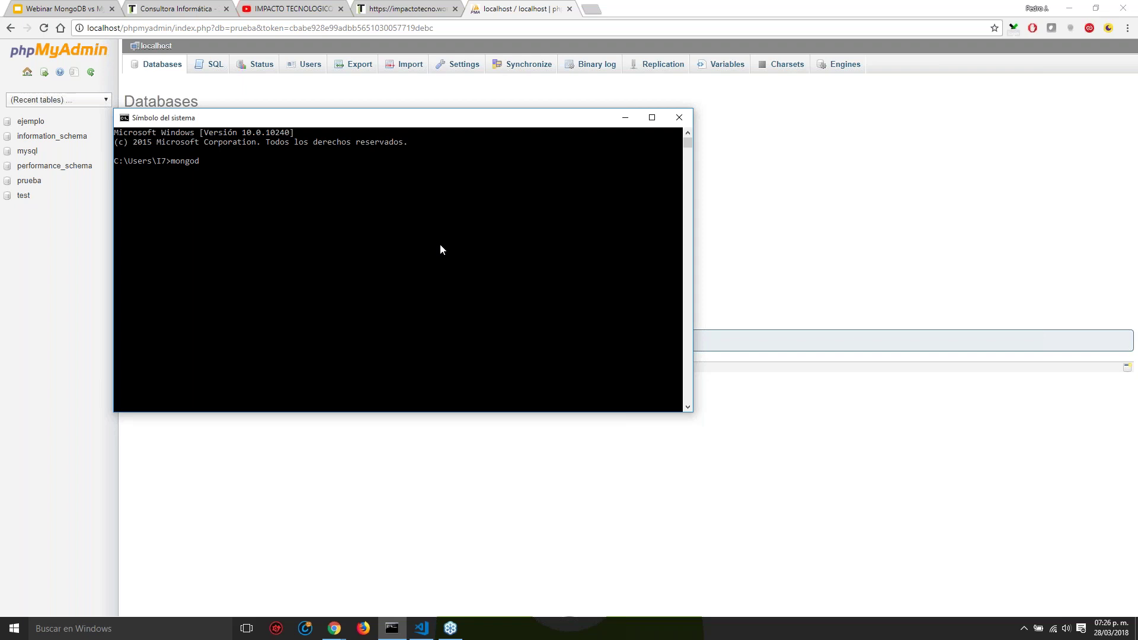
{"action": "key", "text": "Return"}
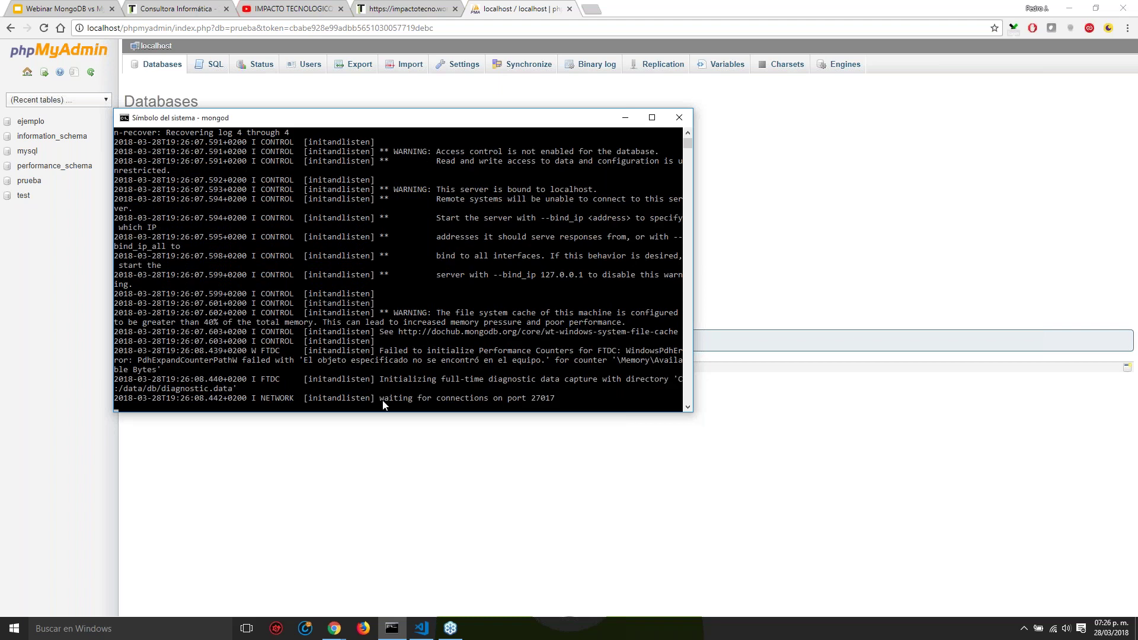
- Open a second Command Prompt window, minimise the mongod window with the server still running, and maximise the new prompt
{"action": "left_click", "coordinate": [624, 119]}
{"action": "left_click", "coordinate": [623, 121]}
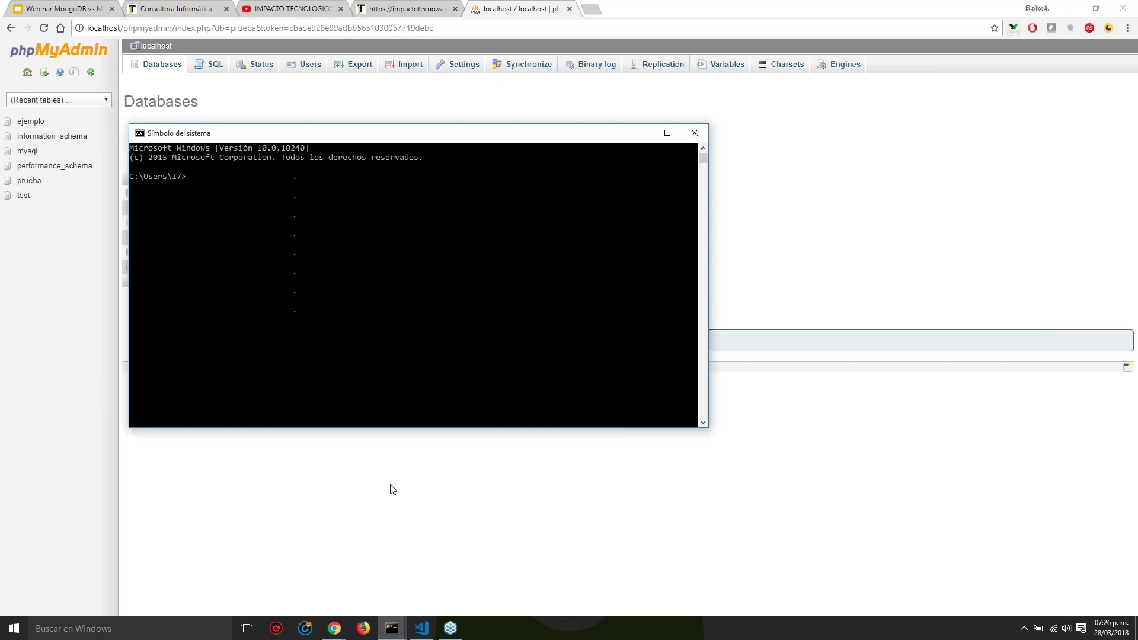
{"action": "mouse_move", "coordinate": [392, 629]}
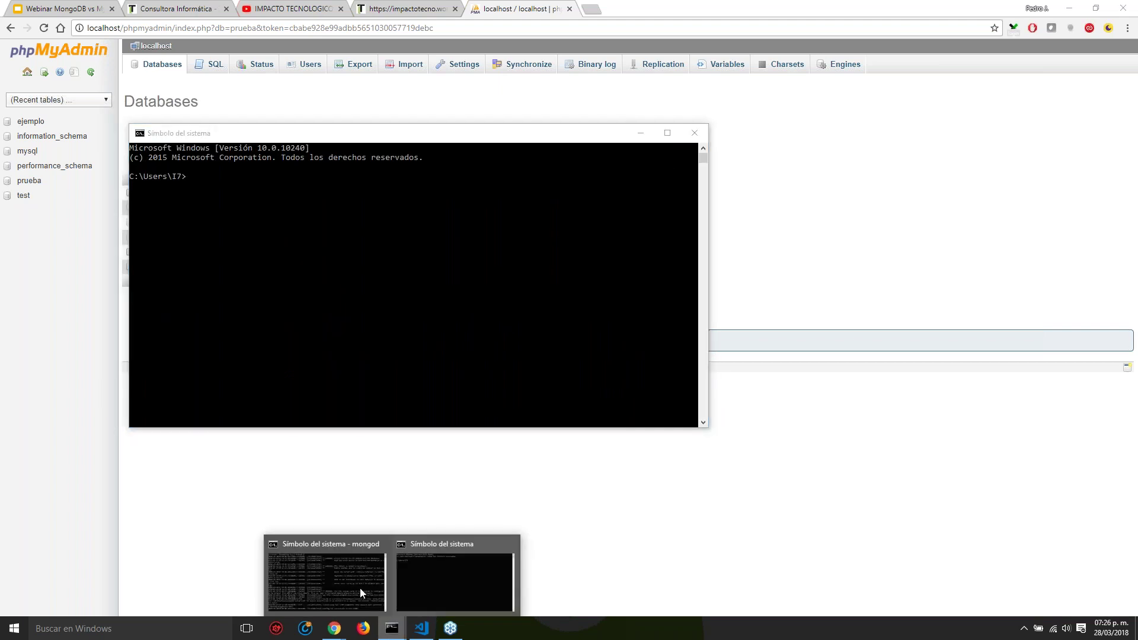
{"action": "left_click", "coordinate": [326, 572]}
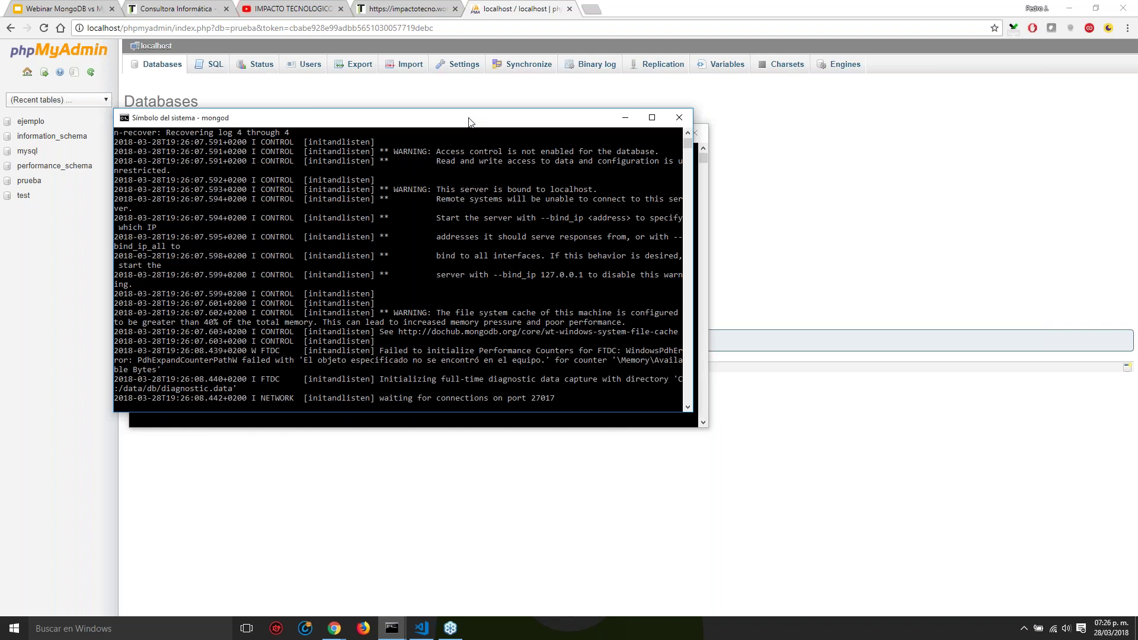
{"action": "left_click_drag", "start_coordinate": [469, 122], "coordinate": [484, 118]}
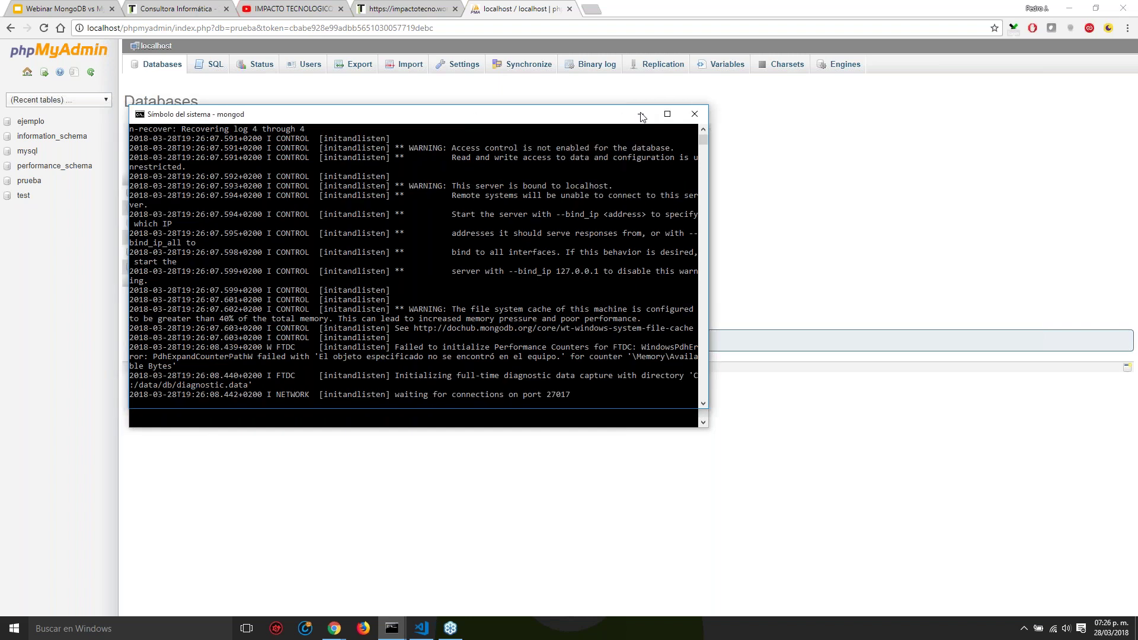
{"action": "left_click", "coordinate": [641, 115]}
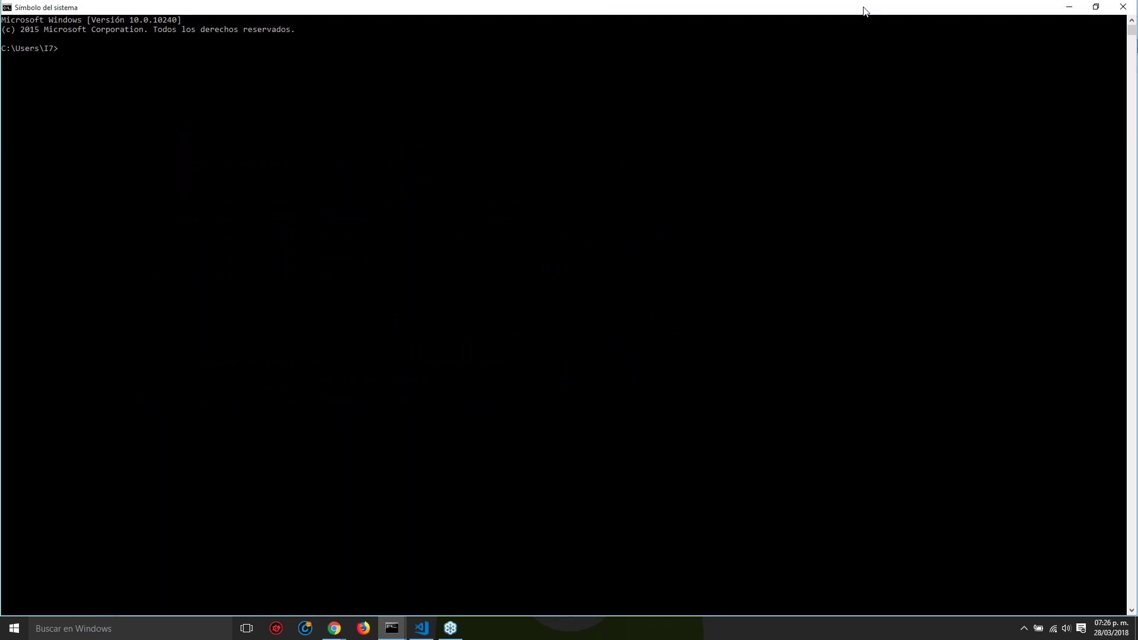
- Restore the new Command Prompt window to a smaller size and start the MongoDB shell with the command mongo
{"action": "double_click", "coordinate": [864, 12]}
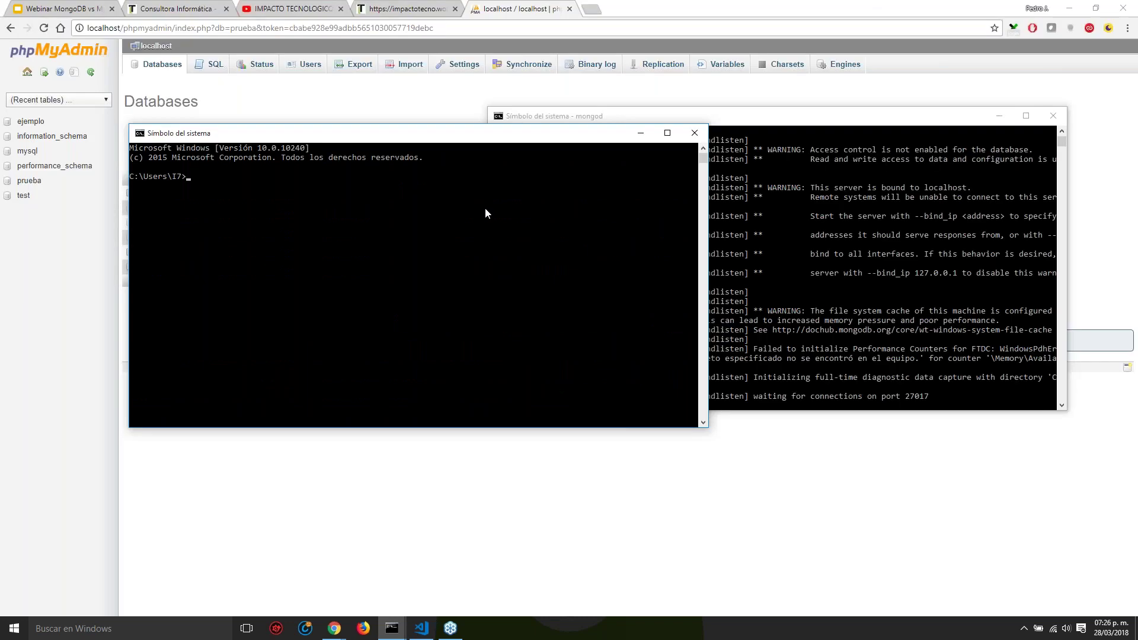
{"action": "type", "text": "mongo"}
{"action": "key", "text": "Return"}
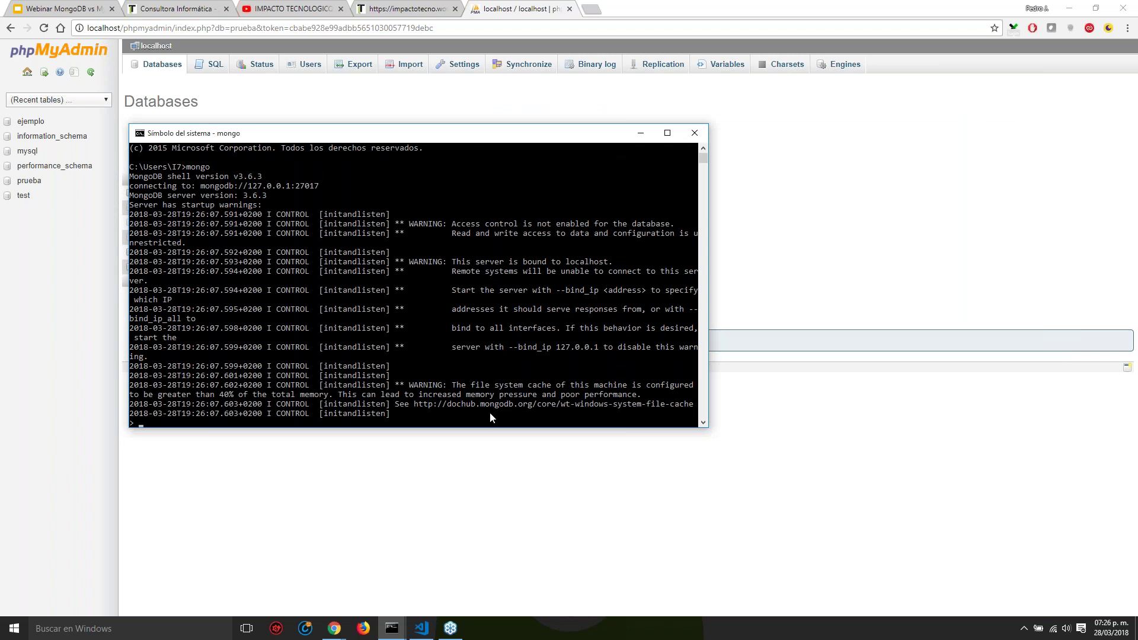
- List the MongoDB databases with the command show databases and maximise the shell window
{"action": "type", "text": "how databases"}
{"action": "key", "text": "Return"}
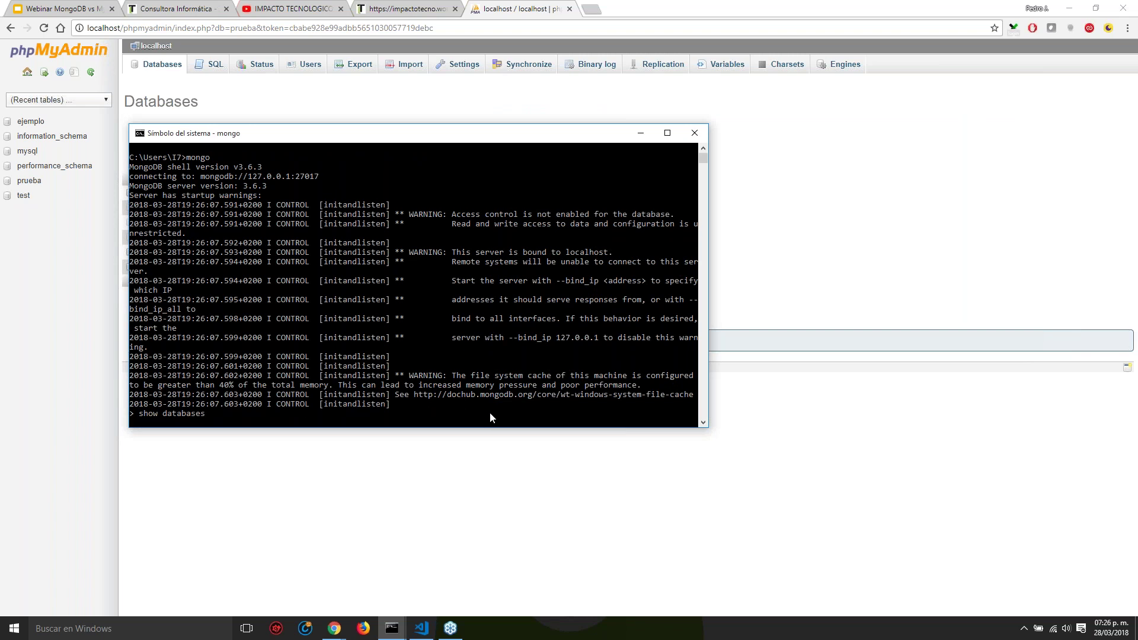
{"action": "left_click", "coordinate": [667, 134]}
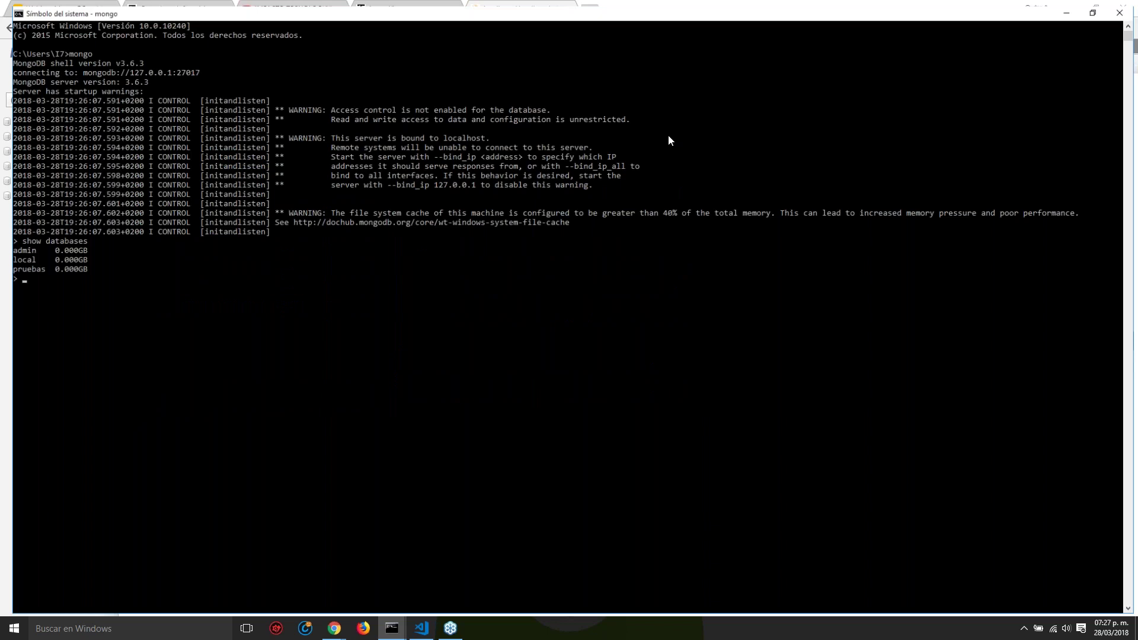
{"action": "left_click", "coordinate": [7, 8]}
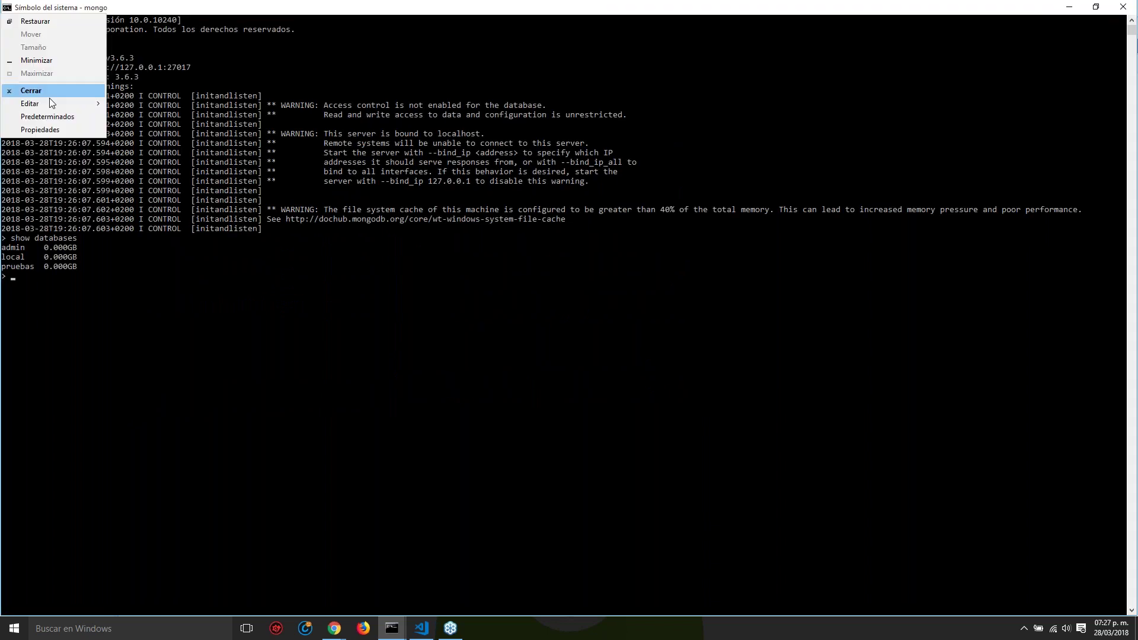
{"action": "left_click", "coordinate": [193, 297]}
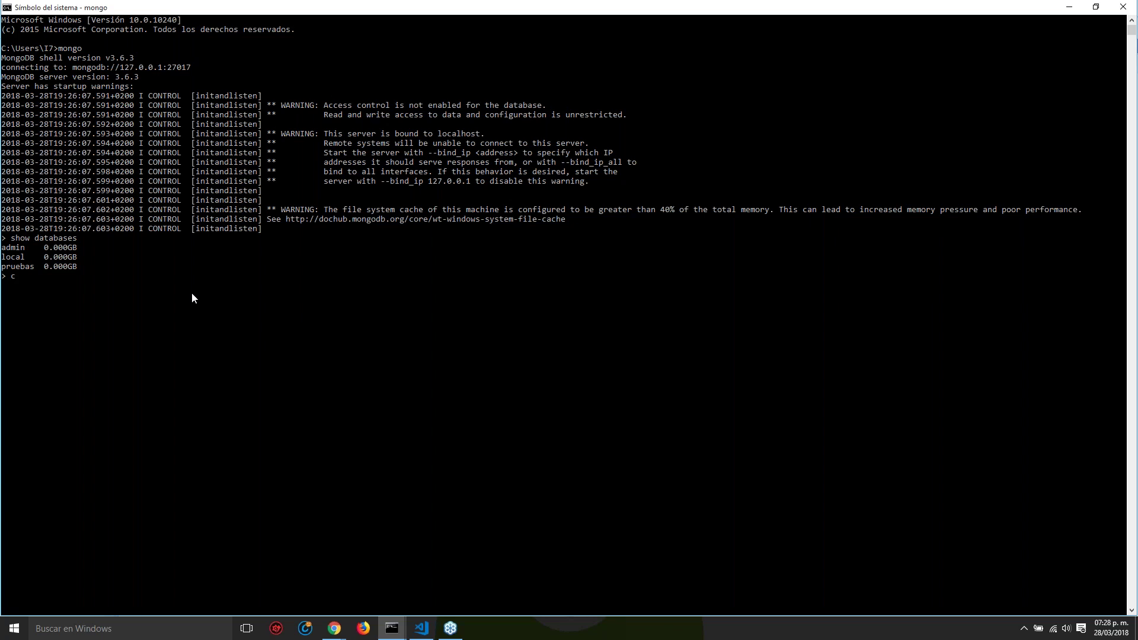
{"action": "type", "text": "reate"}
{"action": "key", "text": "BackSpace"}
{"action": "type", "text": "te data"}
{"action": "key", "text": "BackSpace"}
{"action": "key", "text": "BackSpace"}
{"action": "key", "text": "BackSpace"}
{"action": "key", "text": "BackSpace"}
{"action": "key", "text": "BackSpace"}
{"action": "key", "text": "BackSpace"}
{"action": "key", "text": "BackSpace"}
{"action": "key", "text": "BackSpace"}
{"action": "key", "text": "BackSpace"}
{"action": "key", "text": "BackSpace"}
{"action": "key", "text": "BackSpace"}
- Check the CREATE DATABASE statement in Visual Studio Code and run use ejemplo in the MongoDB shell
{"action": "key", "text": "alt+Tab"}
{"action": "key", "text": "alt+Tab"}
{"action": "key", "text": "alt+Tab"}
{"action": "key", "text": "alt+Tab"}
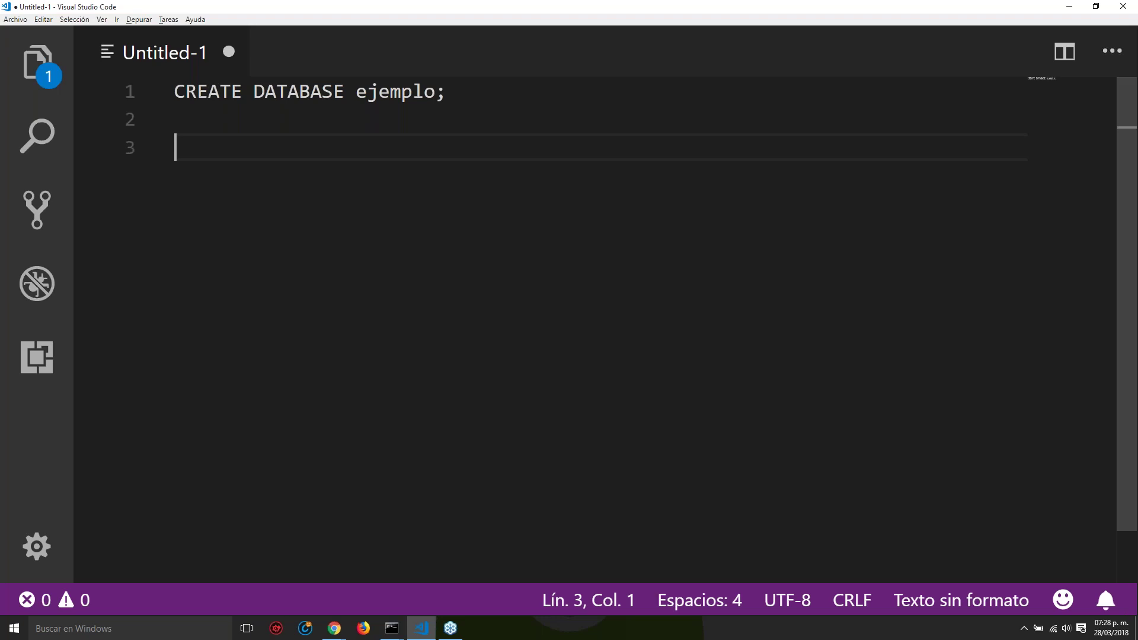
{"action": "key", "text": "alt+Tab"}
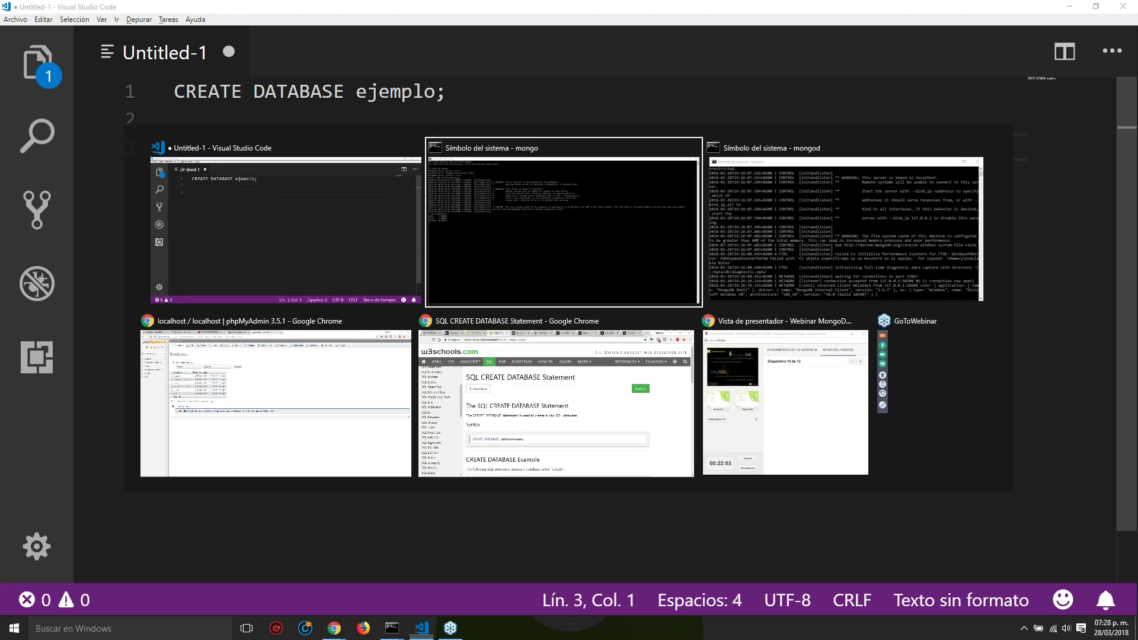
{"action": "type", "text": "ejemplo"}
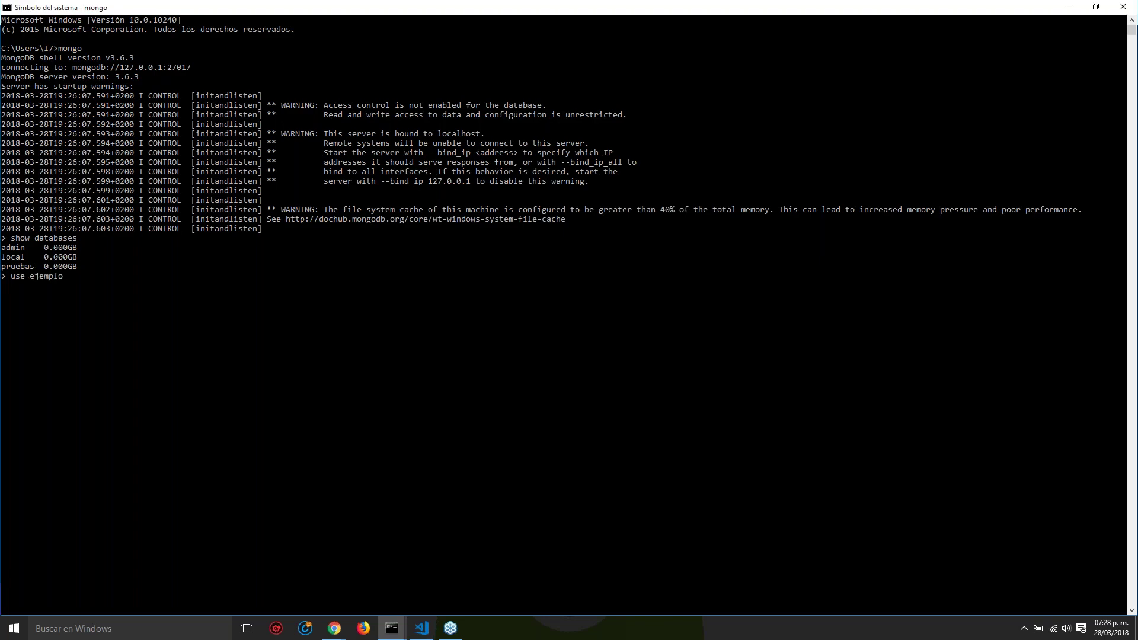
{"action": "key", "text": "Return"}
- Switch to phpMyAdmin, open the database ejemplo and start a new table named tabla1 with four columns
{"action": "key", "text": "alt+Tab"}
{"action": "mouse_move", "coordinate": [335, 628]}
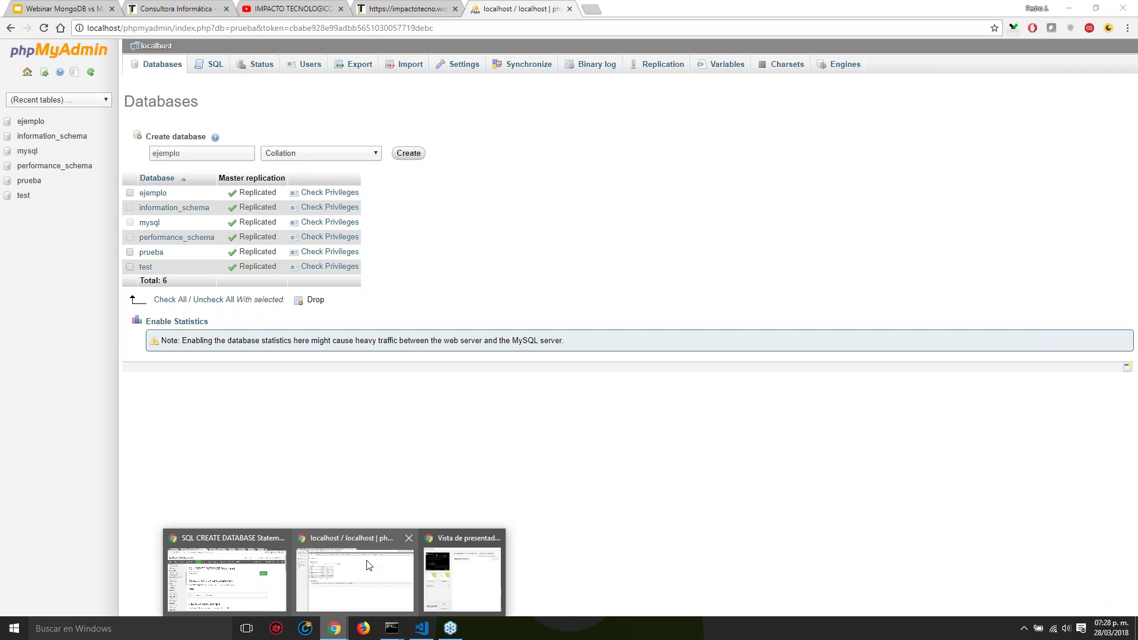
{"action": "left_click", "coordinate": [369, 564]}
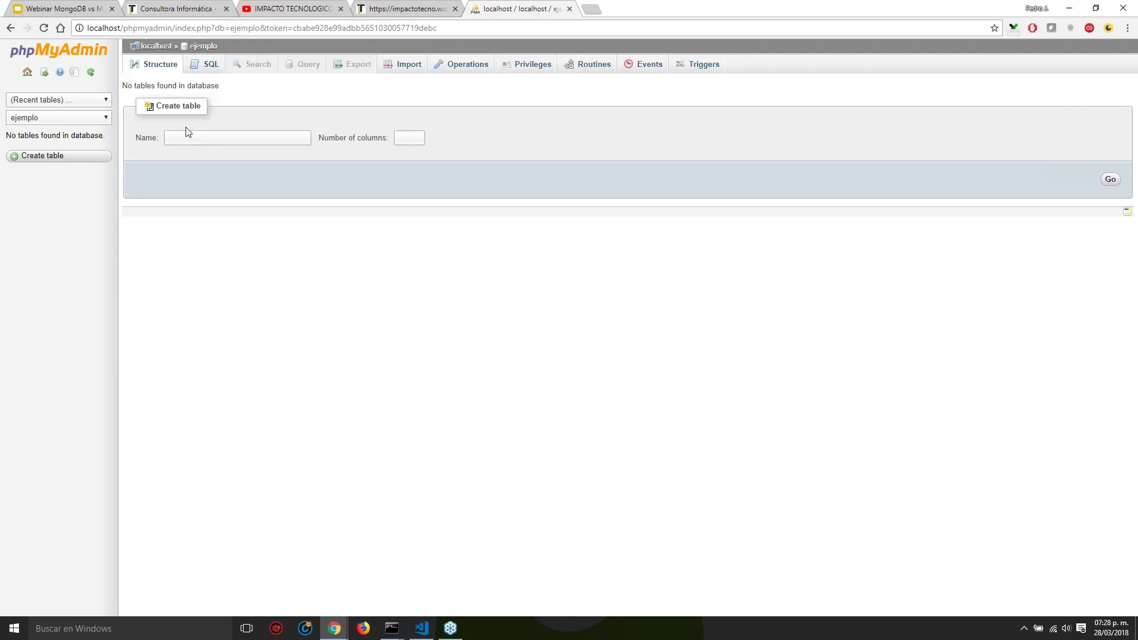
{"action": "left_click", "coordinate": [238, 142]}
{"action": "type", "text": "tabla1"}
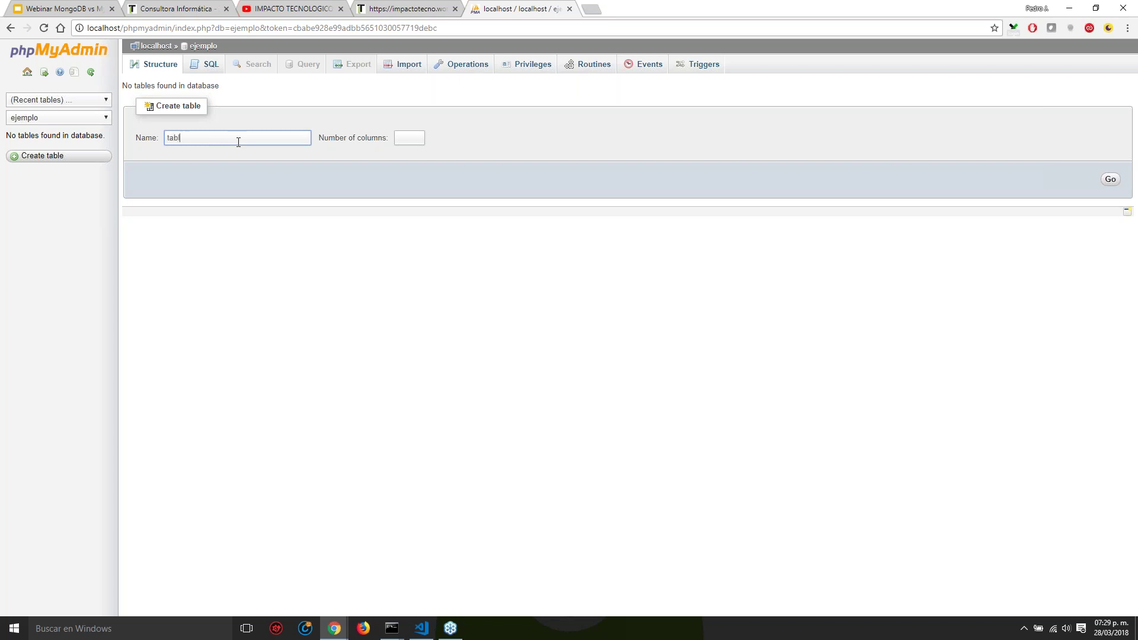
{"action": "left_click", "coordinate": [409, 138]}
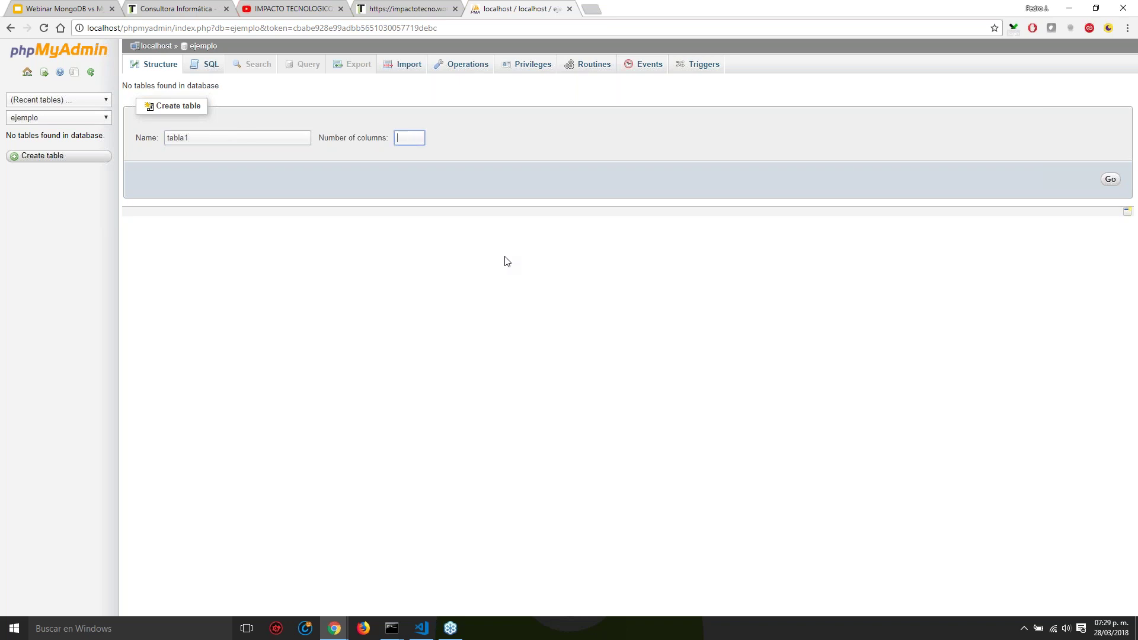
{"action": "left_click", "coordinate": [1105, 182]}
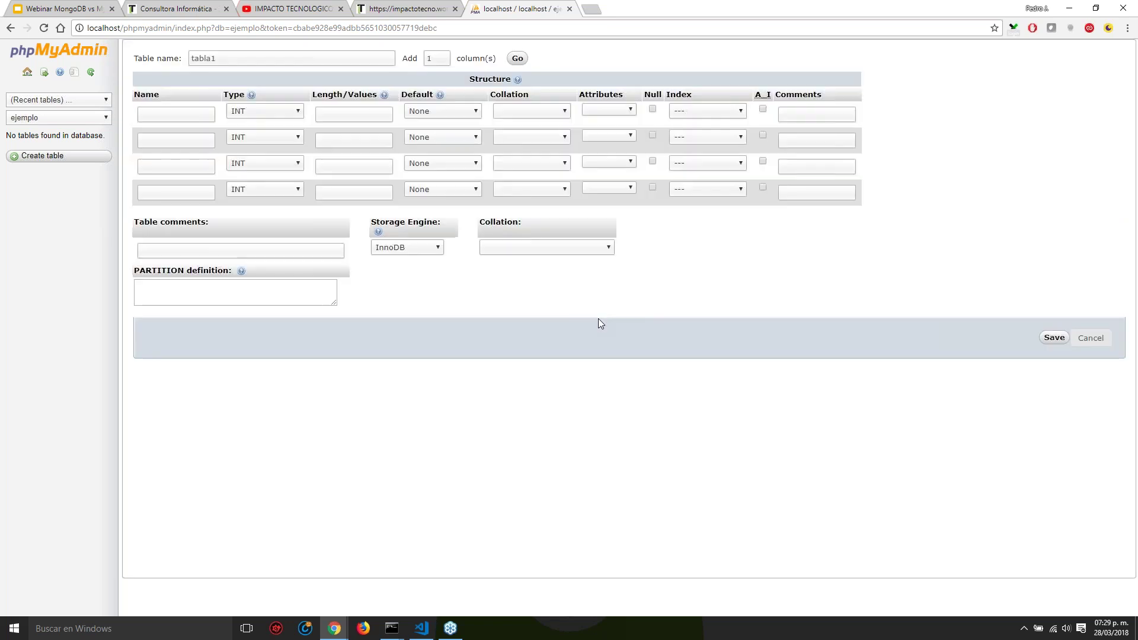
- Define the first column of tabla1 as id, type INT, with a PRIMARY index and auto-increment enabled
{"action": "type", "text": "id"}
{"action": "left_click", "coordinate": [293, 111]}
{"action": "left_click", "coordinate": [294, 111]}
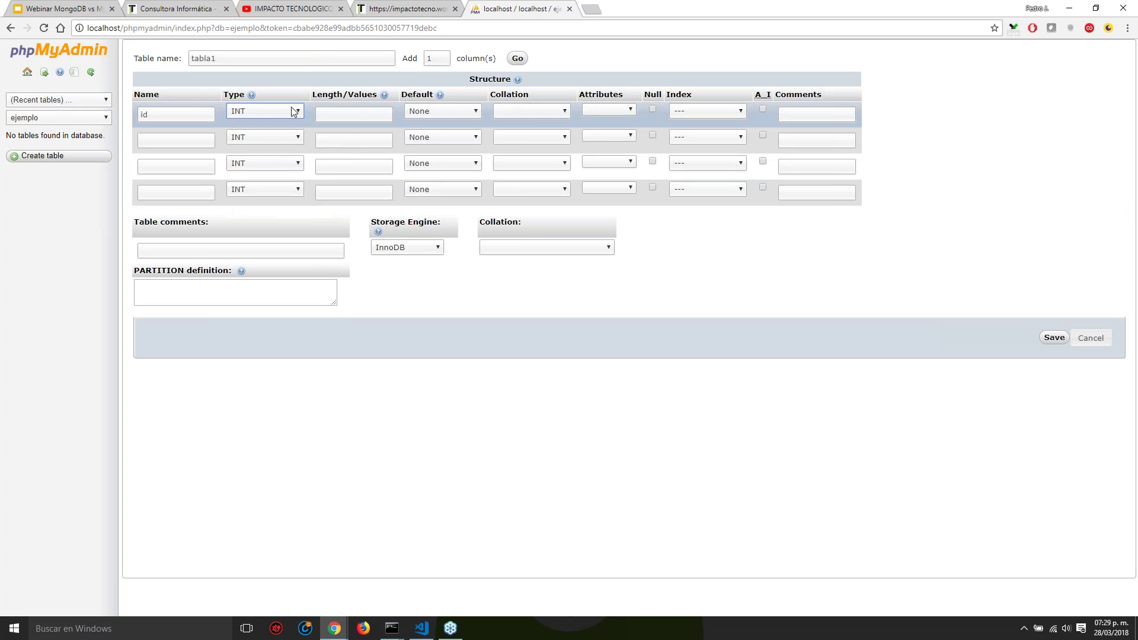
{"action": "left_click", "coordinate": [678, 113]}
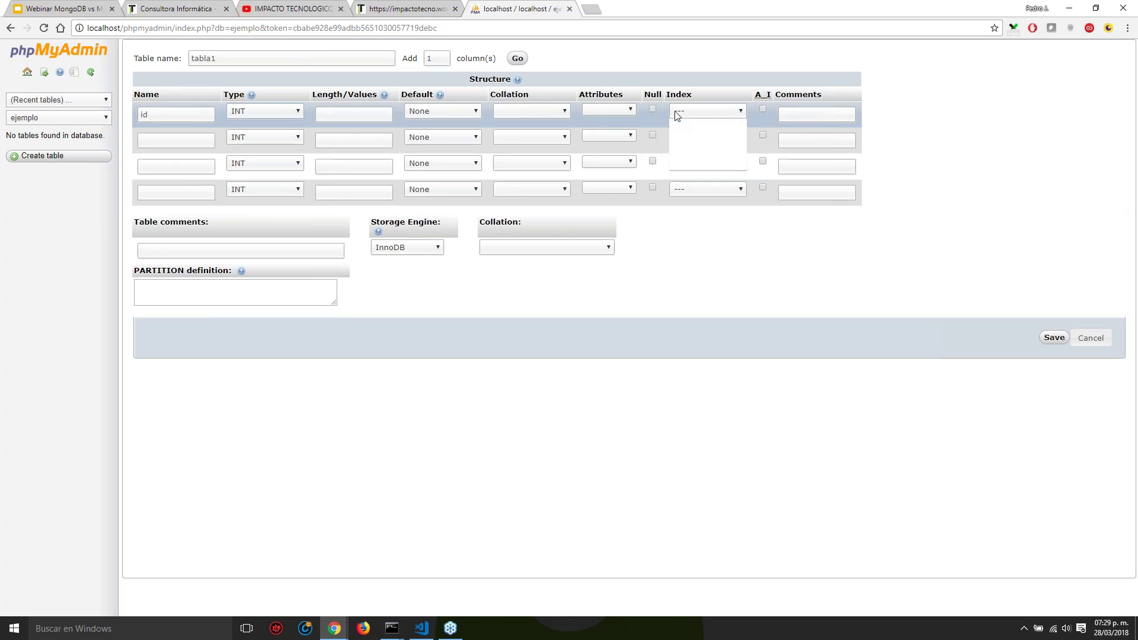
{"action": "left_click", "coordinate": [678, 131]}
{"action": "left_click", "coordinate": [763, 109]}
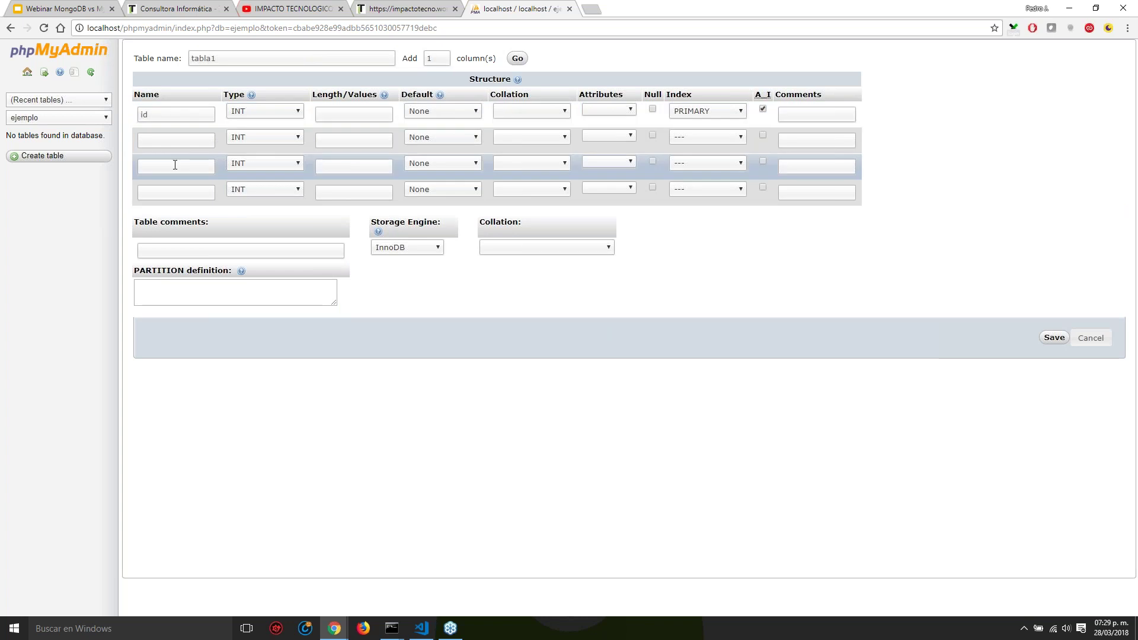
- Define the remaining three columns of tabla1 as nombre, apellido and email, each of type VARCHAR
{"action": "left_click", "coordinate": [184, 140]}
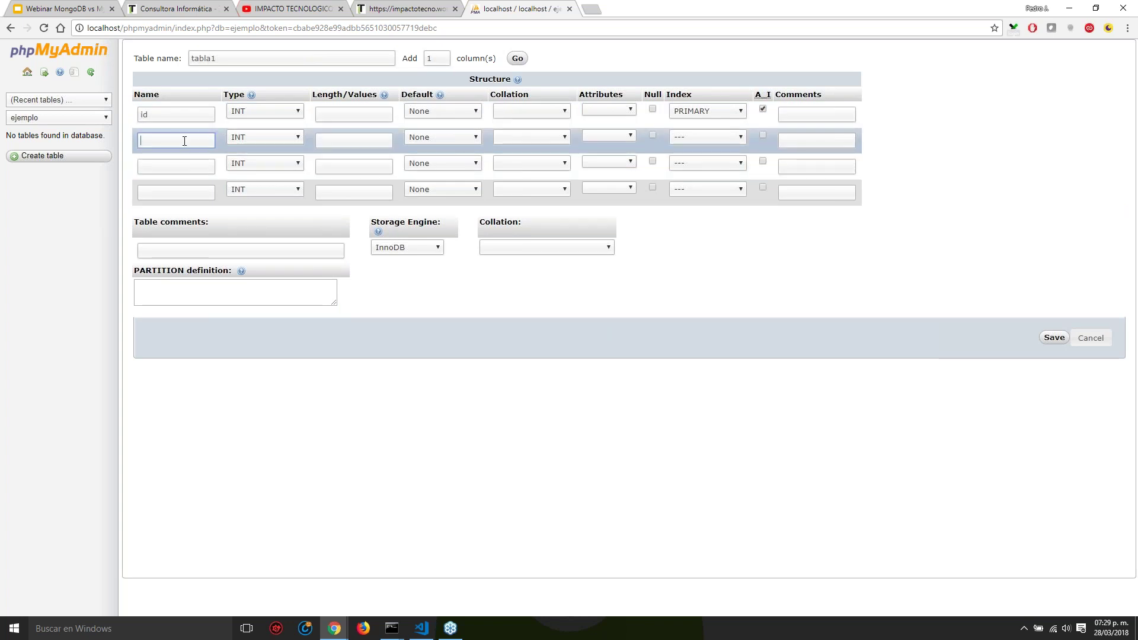
{"action": "type", "text": "nombre"}
{"action": "left_click", "coordinate": [268, 138]}
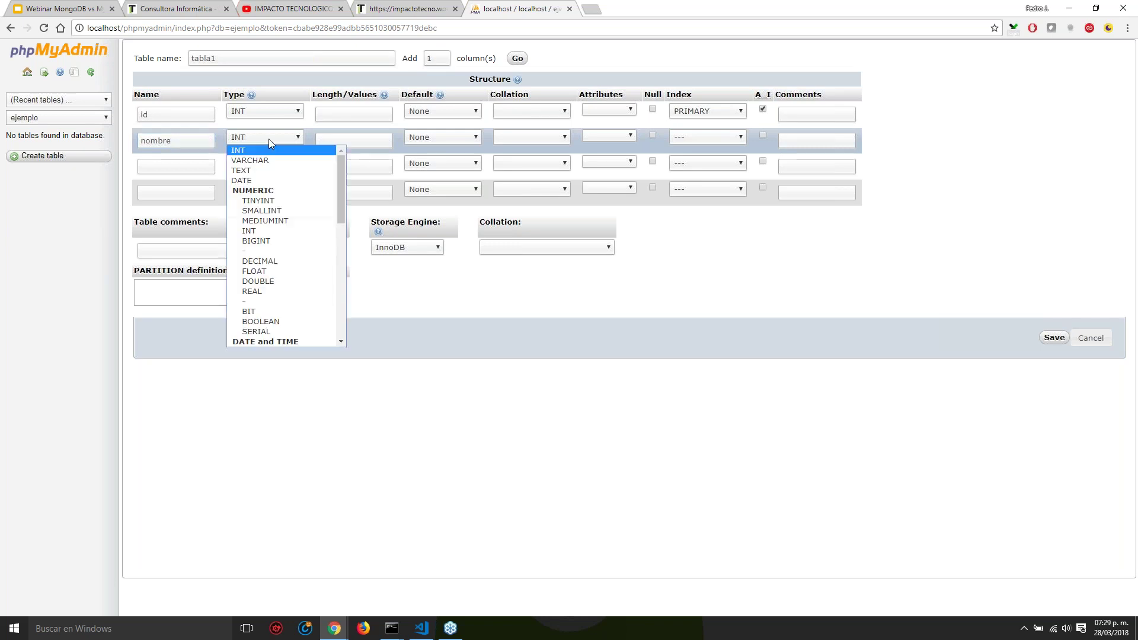
{"action": "left_click", "coordinate": [269, 160]}
{"action": "left_click", "coordinate": [176, 167]}
{"action": "type", "text": "apellido"}
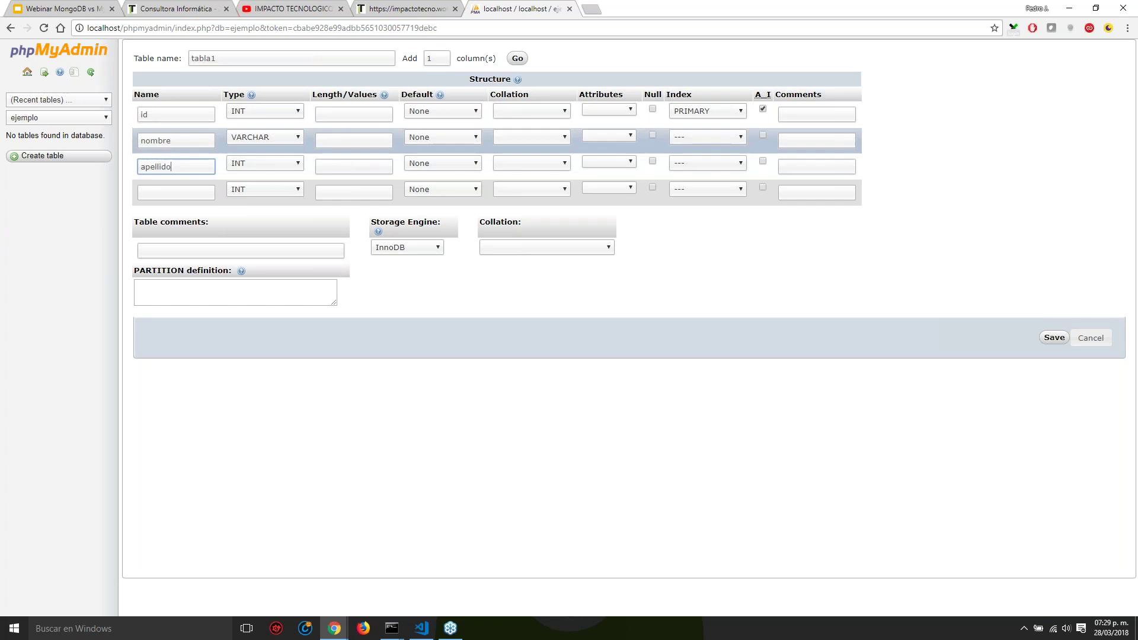
{"action": "left_click", "coordinate": [259, 163]}
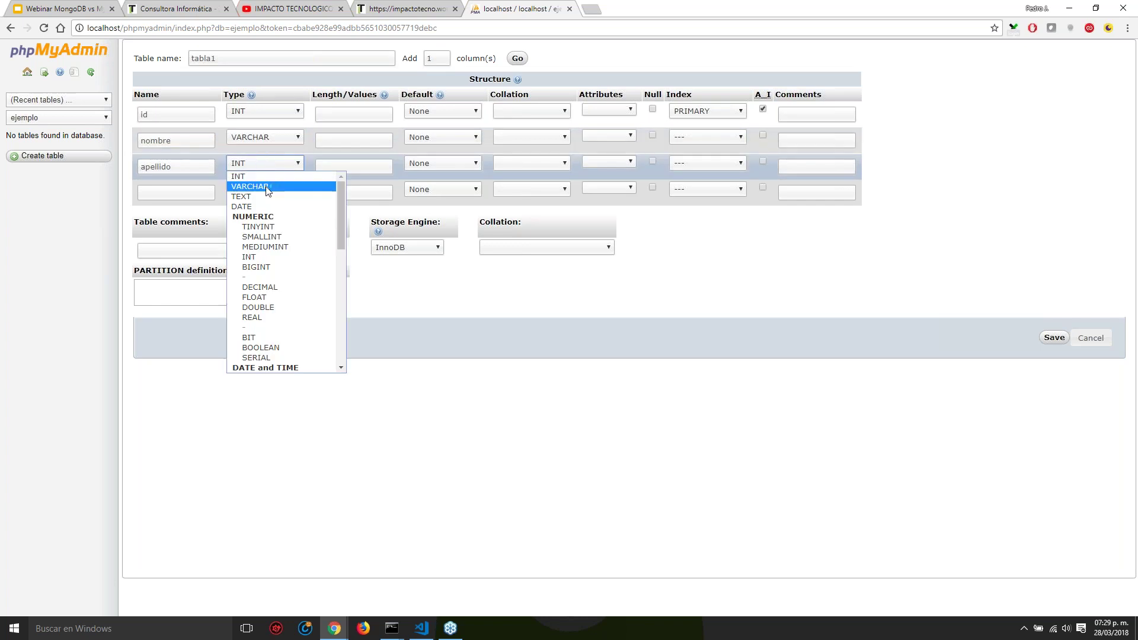
{"action": "left_click", "coordinate": [255, 186]}
{"action": "left_click", "coordinate": [200, 189]}
{"action": "type", "text": "email"}
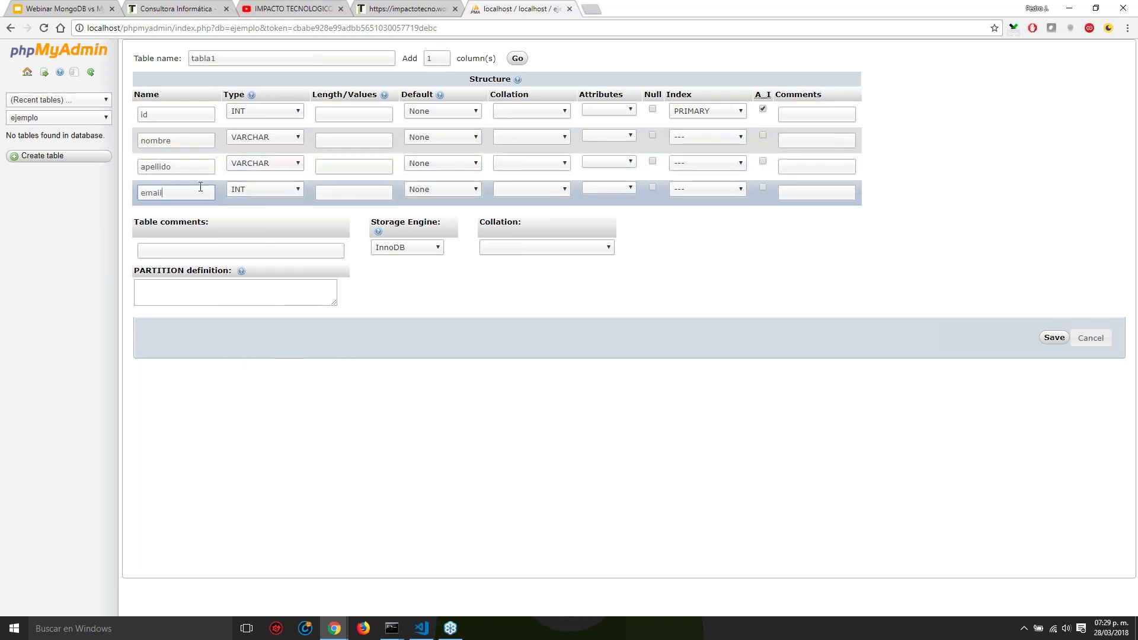
{"action": "left_click", "coordinate": [269, 191]}
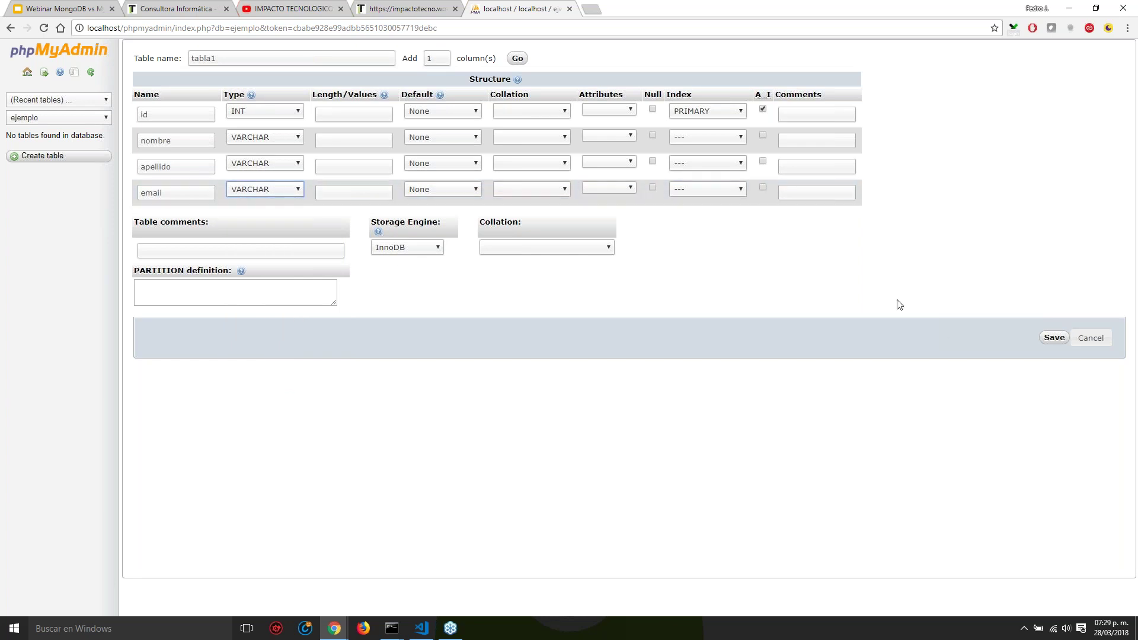
- Set the length of the nombre, apellido and email columns to 200, save the table and open its structure
{"action": "left_click", "coordinate": [1047, 345]}
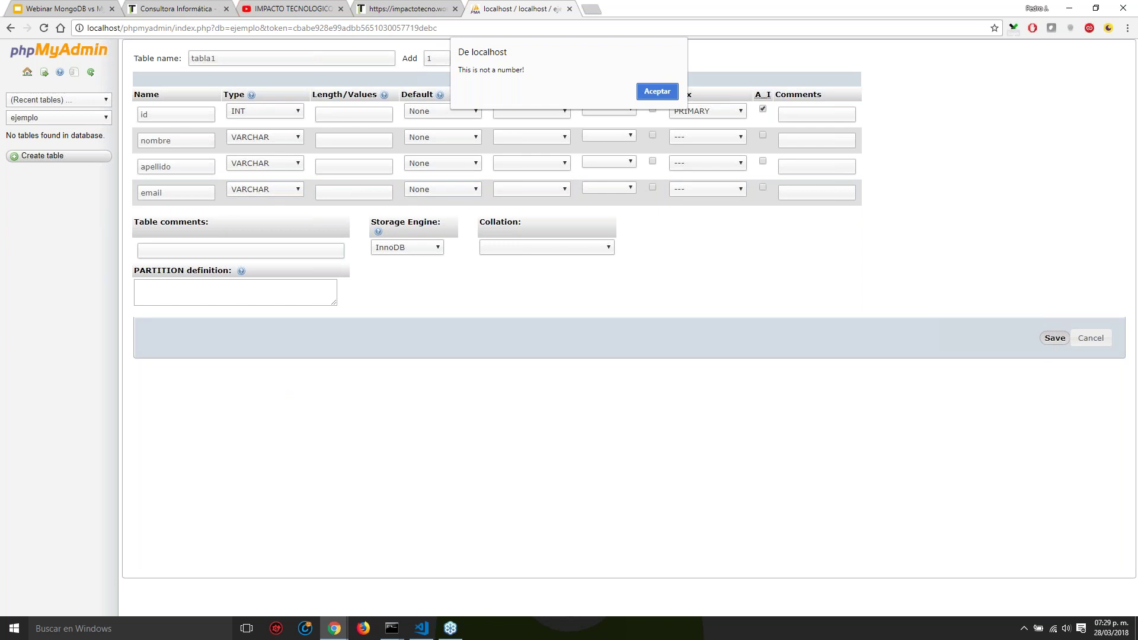
{"action": "key", "text": "Return"}
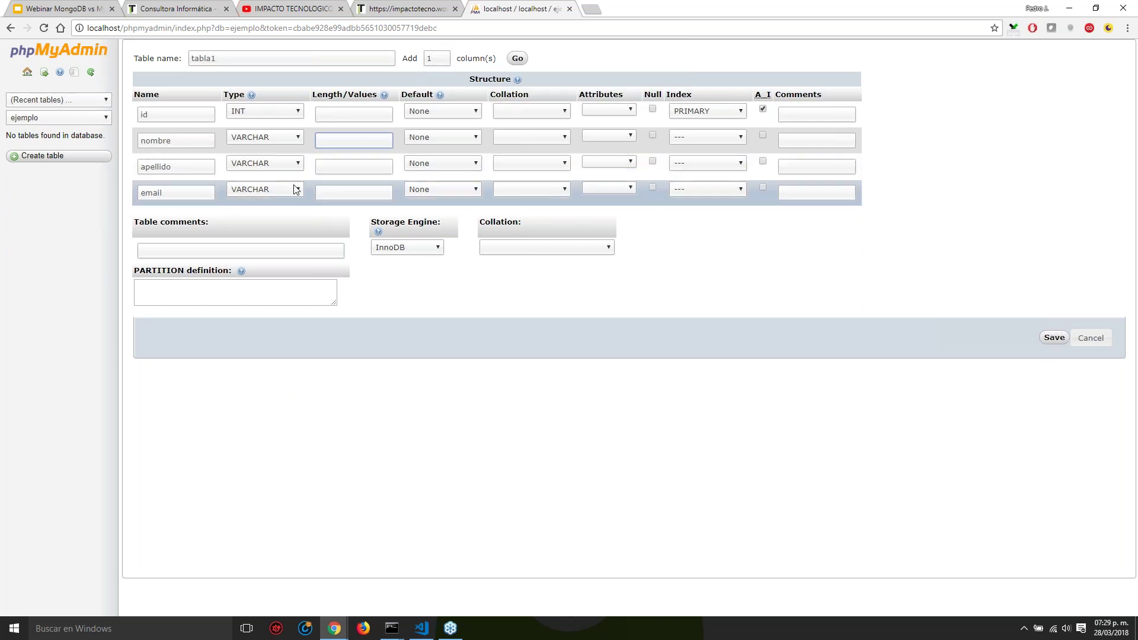
{"action": "type", "text": "200"}
{"action": "left_click", "coordinate": [350, 167]}
{"action": "type", "text": "200"}
{"action": "left_click", "coordinate": [351, 193]}
{"action": "type", "text": "200"}
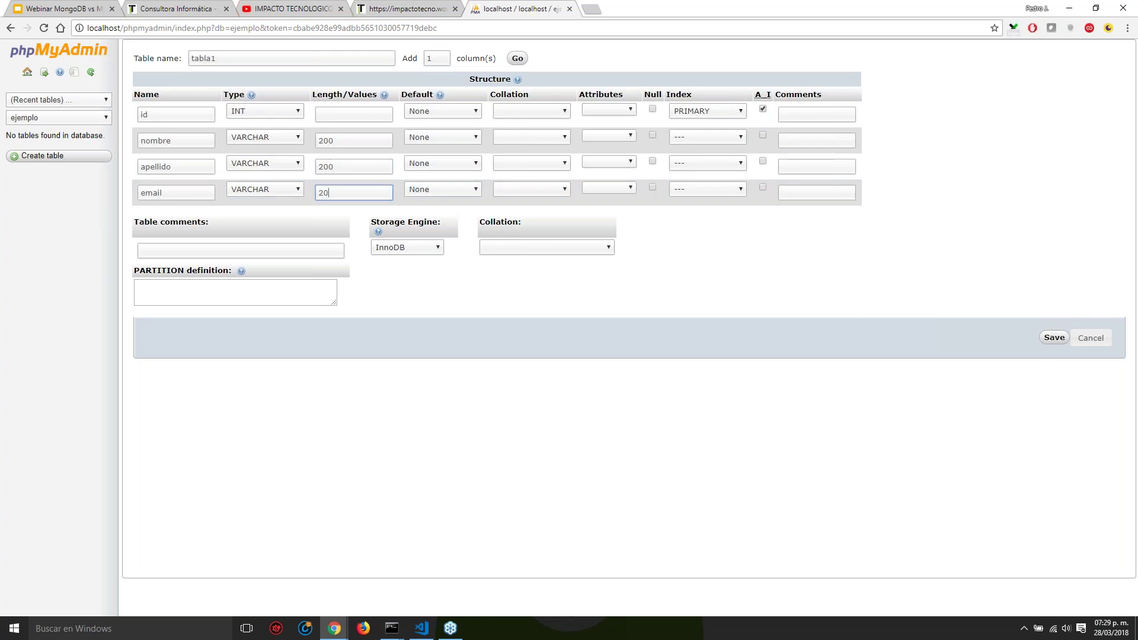
{"action": "left_click", "coordinate": [1042, 338]}
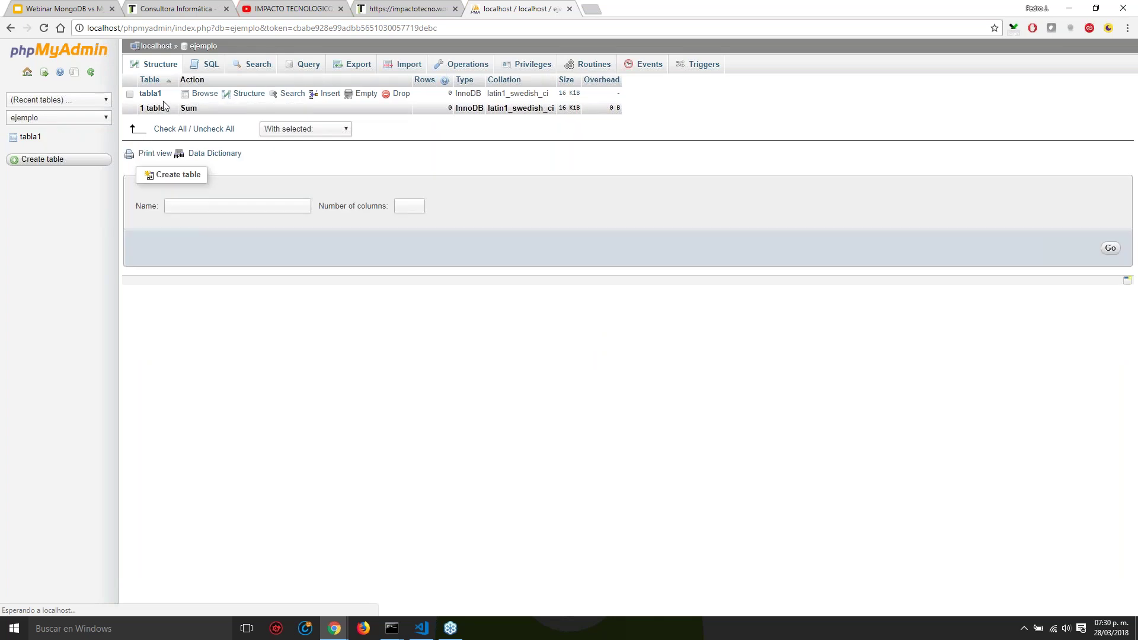
{"action": "left_click", "coordinate": [154, 59]}
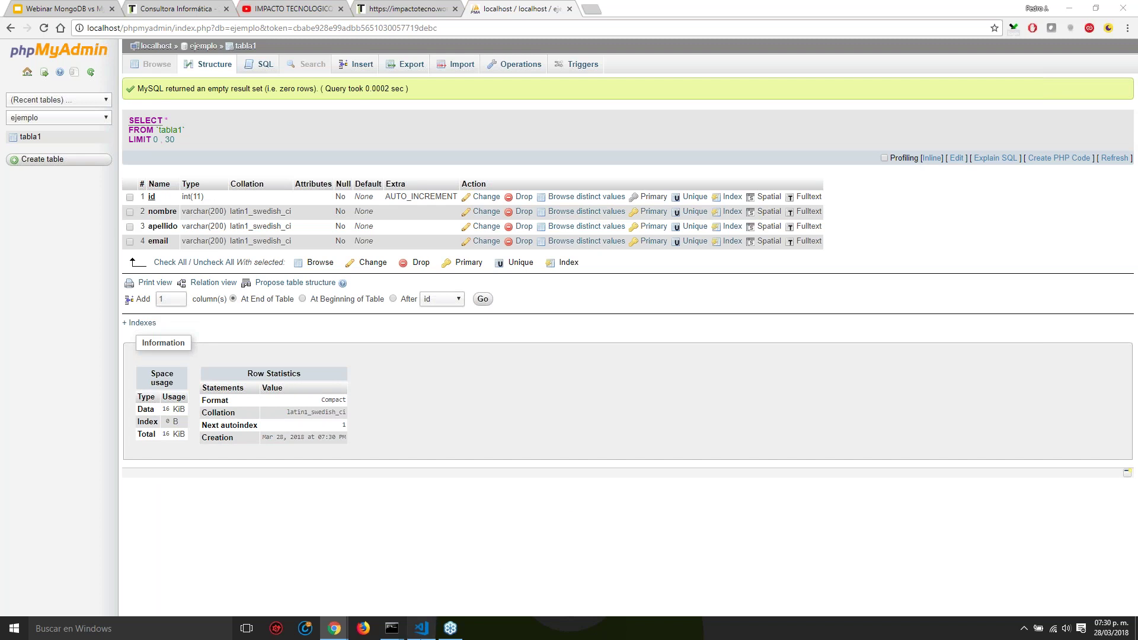
- Switch to Visual Studio Code and begin the statement CREATE TABLE tabla1 with parentheses for its columns on line 3
{"action": "left_click", "coordinate": [422, 628]}
{"action": "type", "text": "CREATE "}
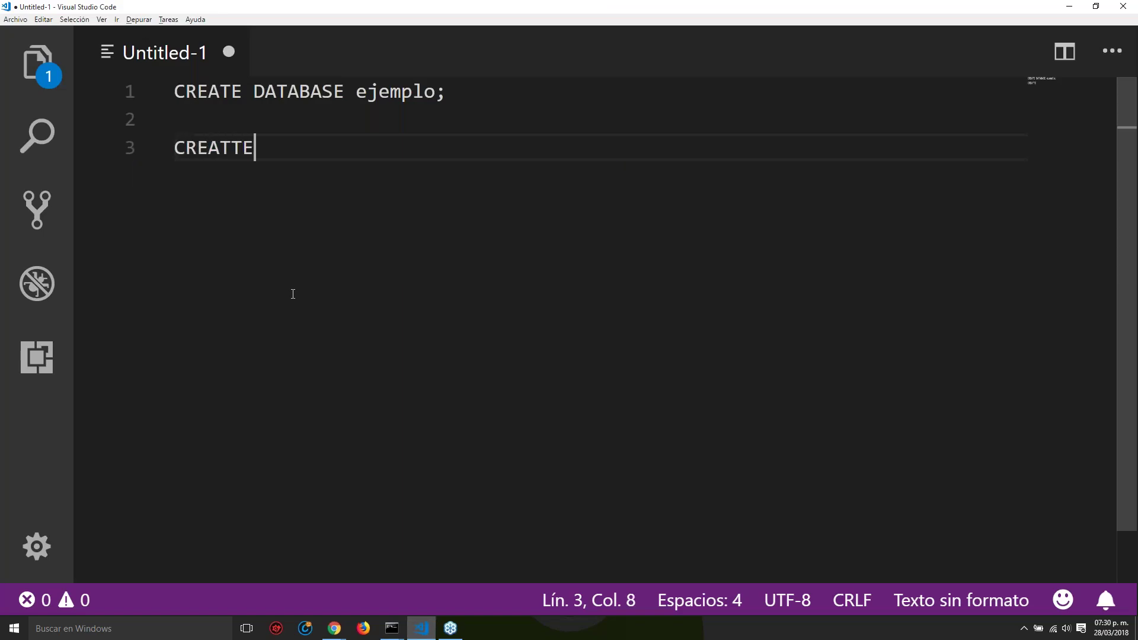
{"action": "type", "text": "TABLE "}
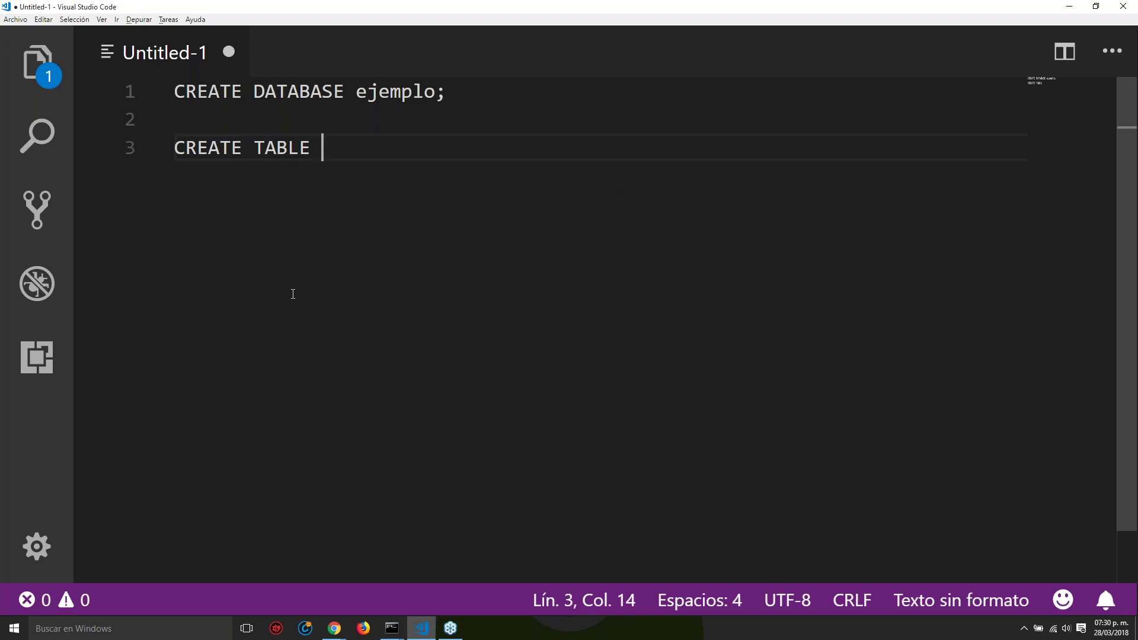
{"action": "type", "text": "tabla1 "}
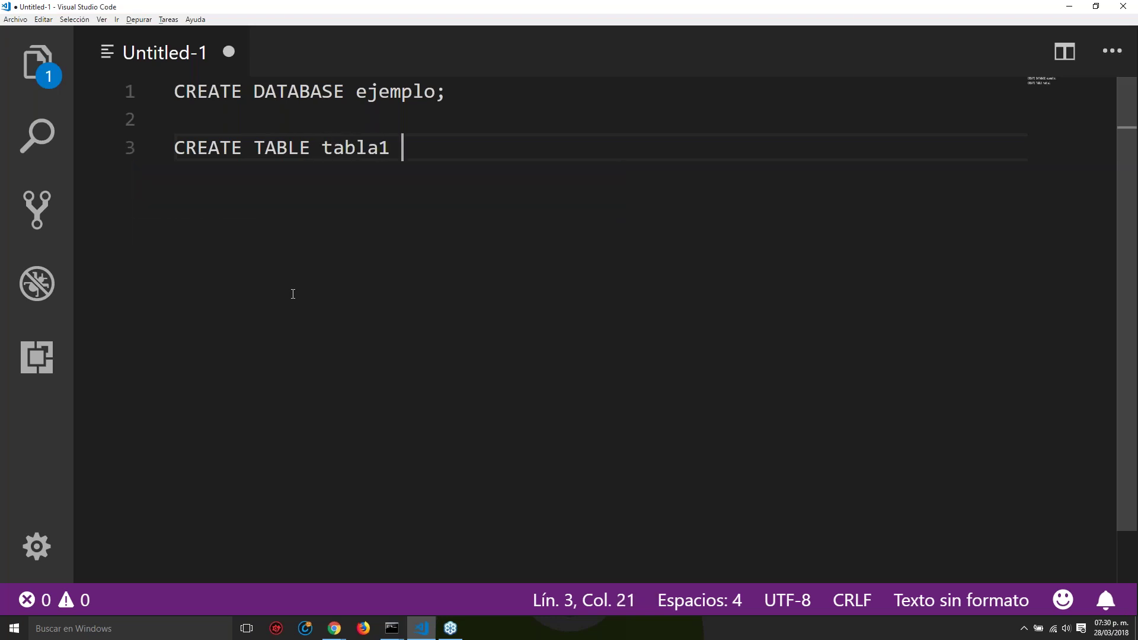
{"action": "type", "text": "("}
{"action": "key", "text": "Return"}
- Add the column definition id INT AUTO_INCREMENT PRIMARY KEY, inside the CREATE TABLE parentheses
{"action": "type", "text": "di"}
{"action": "key", "text": "BackSpace"}
{"action": "key", "text": "BackSpace"}
{"action": "type", "text": "id "}
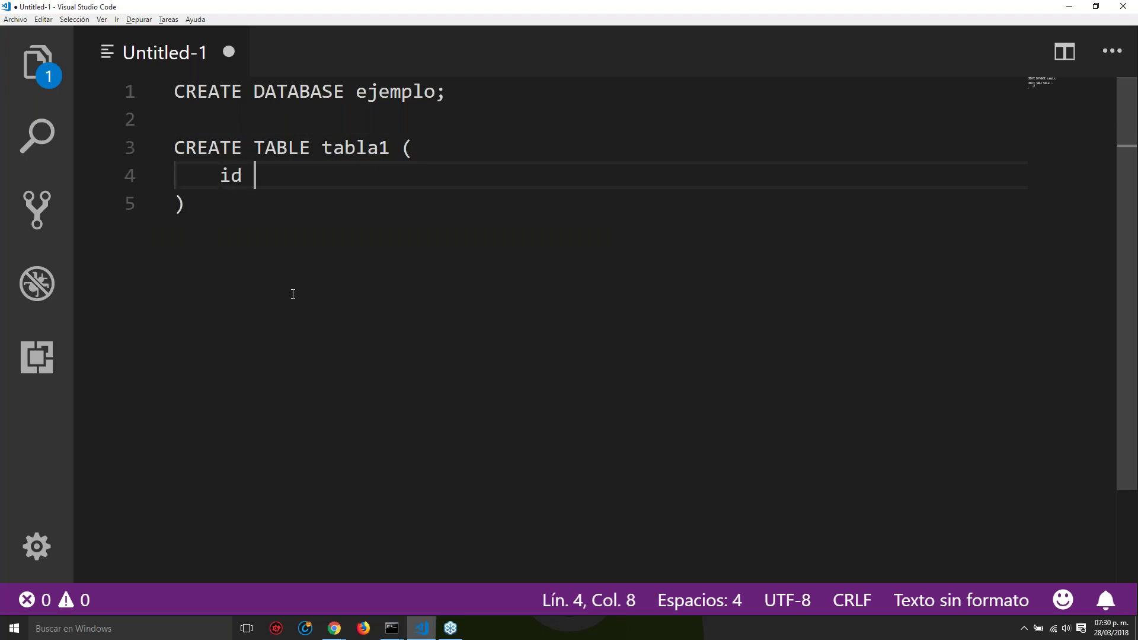
{"action": "type", "text": "INT "}
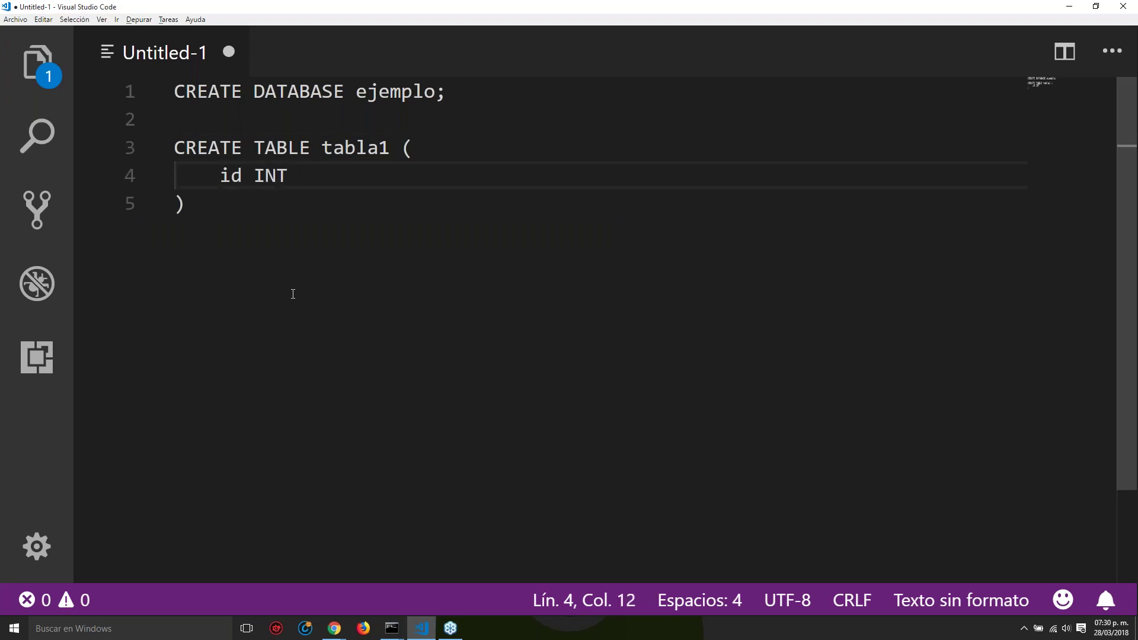
{"action": "type", "text": "AUTO_INCREMENT PRIMARY KEY,"}
{"action": "key", "text": "Return"}
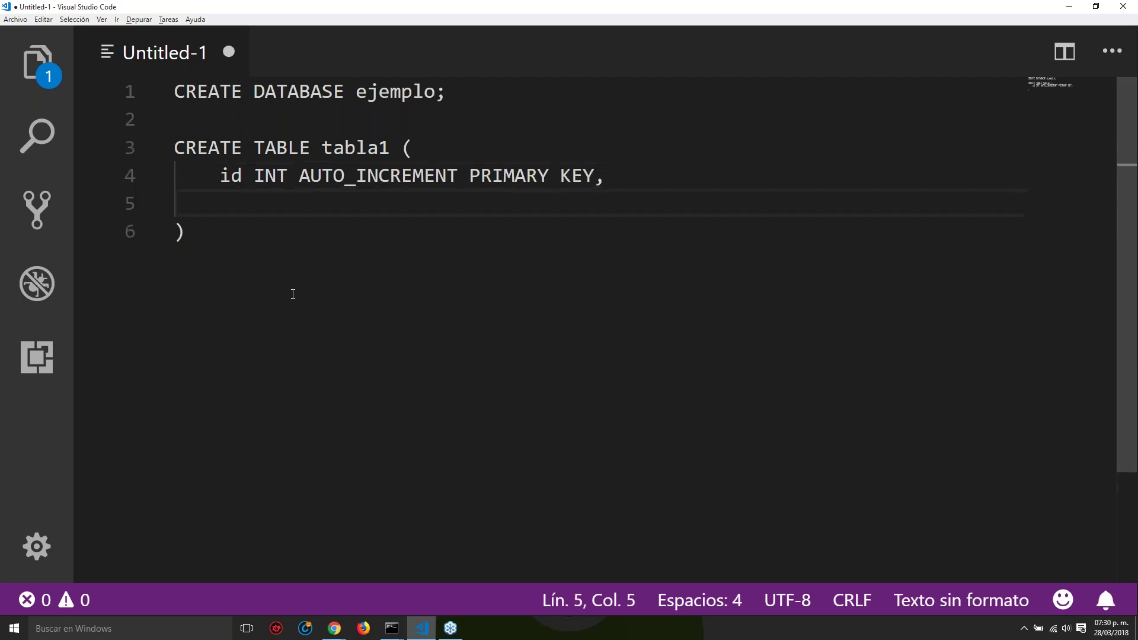
- Add the column definition nombre VARCHAR(200) NOT NULL on line 5, below the id column
{"action": "type", "text": "nombre VARCH"}
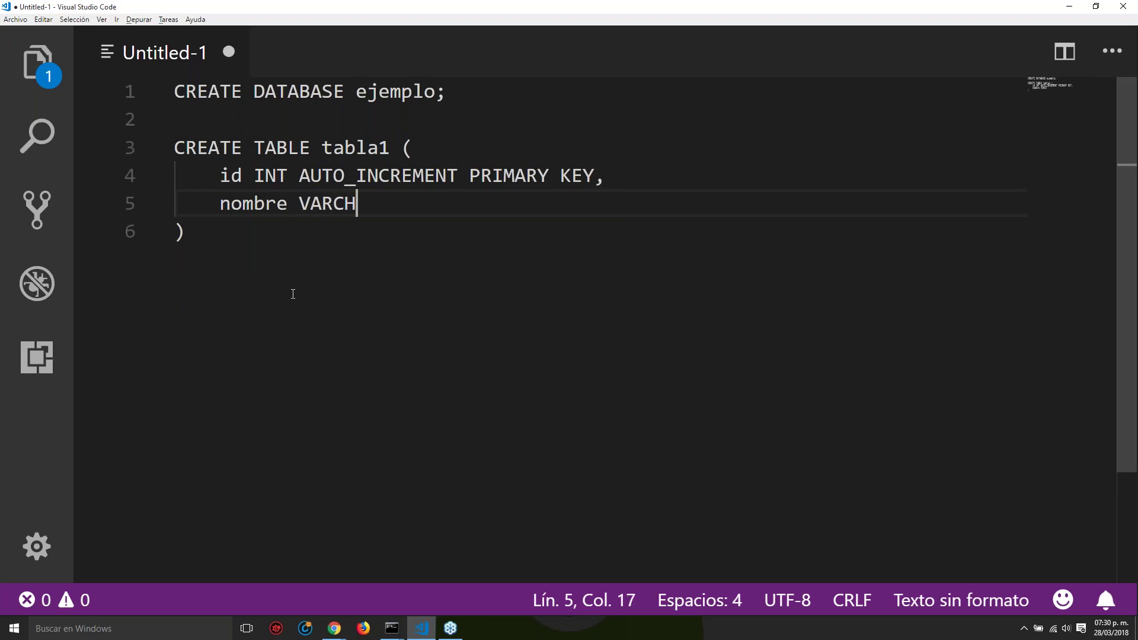
{"action": "type", "text": "AR(200)"}
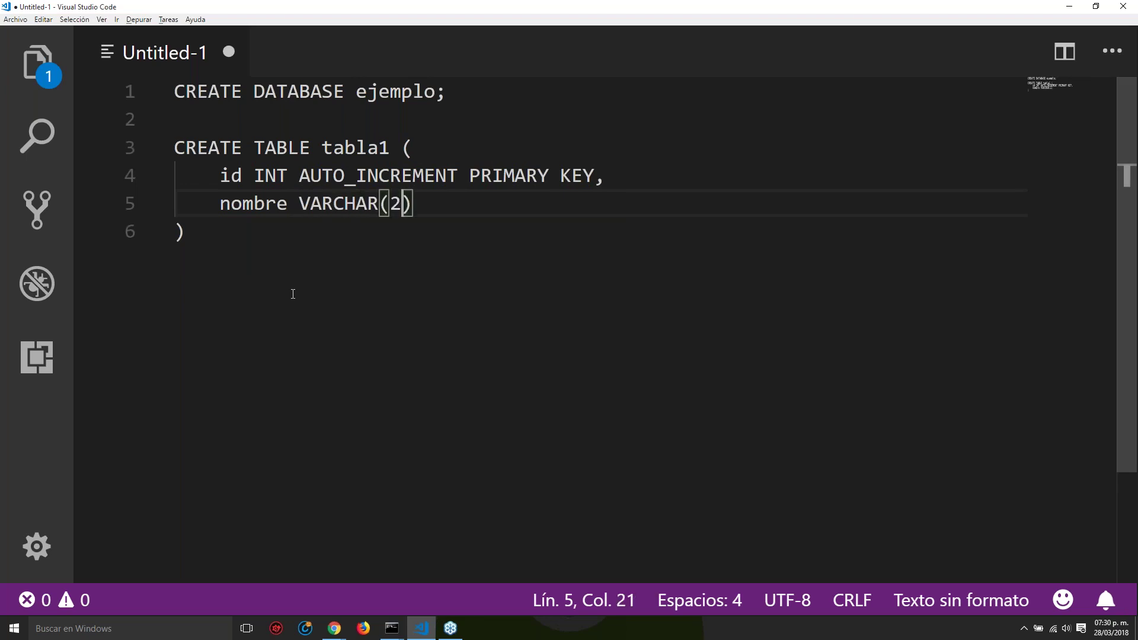
{"action": "type", "text": " NOT "}
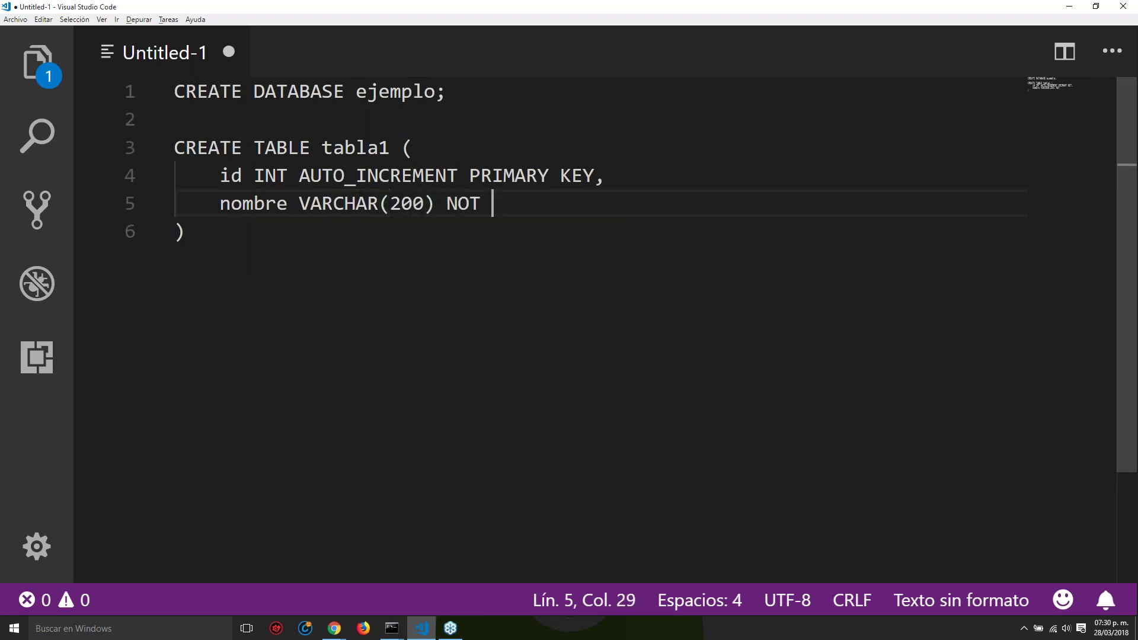
{"action": "type", "text": "NULL"}
- Duplicate the nombre VARCHAR(200) NOT NULL definition onto lines 6 and 7, ending lines 5 and 6 with commas
{"action": "key", "text": "ctrl+shift+Left"}
{"action": "key", "text": "ctrl+shift+Left"}
{"action": "key", "text": "ctrl+shift+Left"}
{"action": "key", "text": "ctrl+shift+Left"}
{"action": "key", "text": "ctrl+shift+Left"}
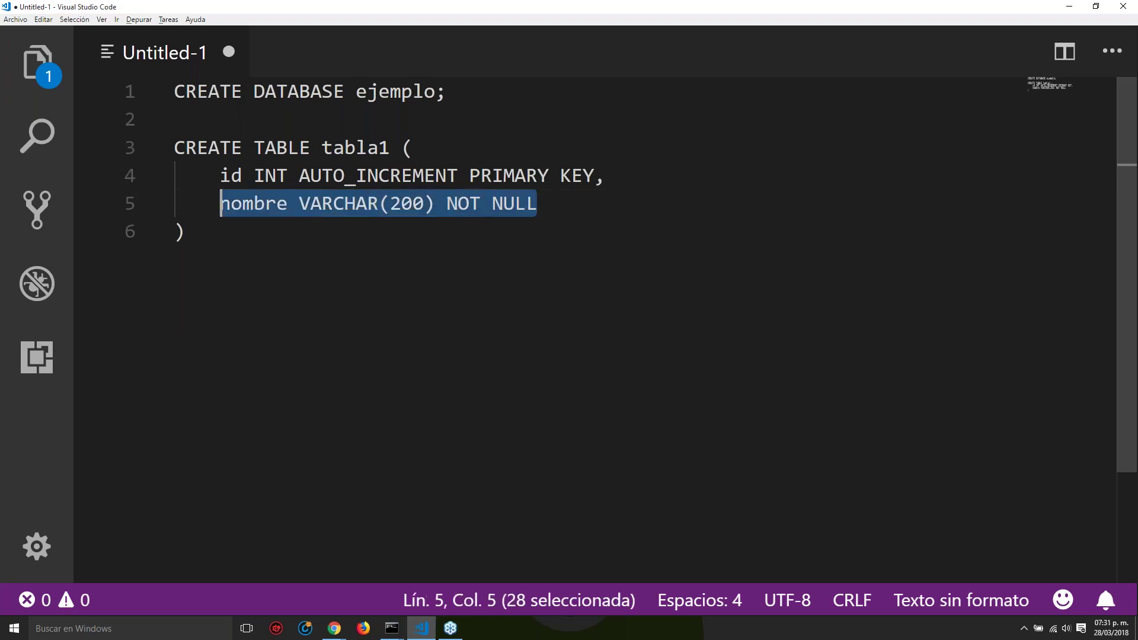
{"action": "key", "text": "End"}
{"action": "type", "text": ","}
{"action": "key", "text": "Return"}
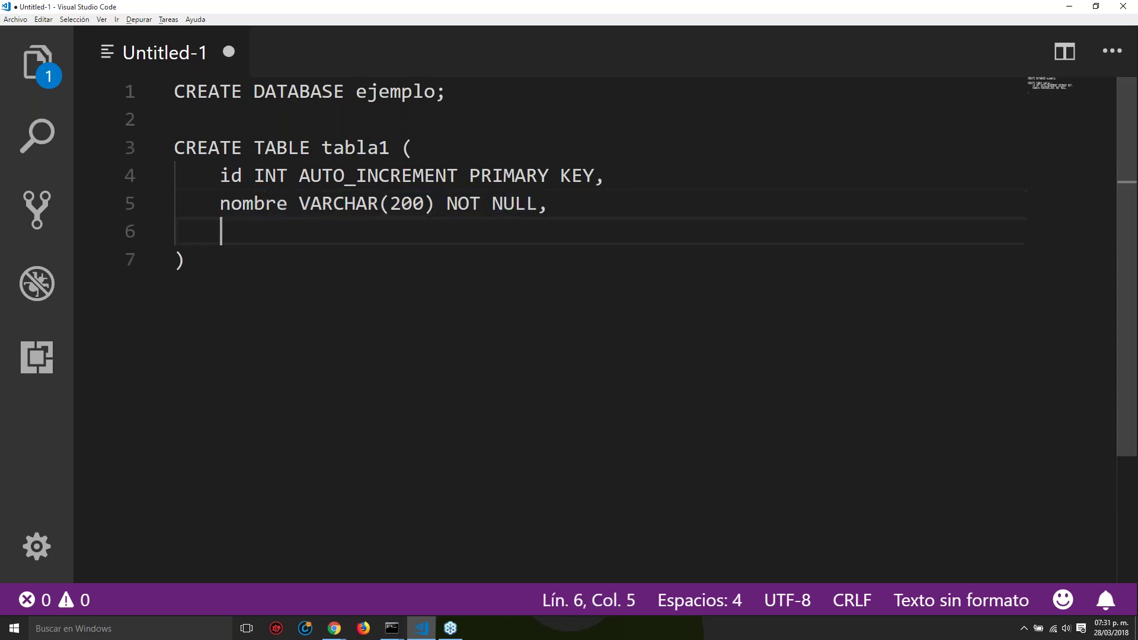
{"action": "type", "text": "nombre VARCHAR(200) NOT NULL"}
{"action": "key", "text": "Return"}
{"action": "type", "text": "nombre VARCHAR(200) NOT NULL"}
{"action": "key", "text": "Up"}
{"action": "type", "text": ","}
{"action": "key", "text": "Down"}
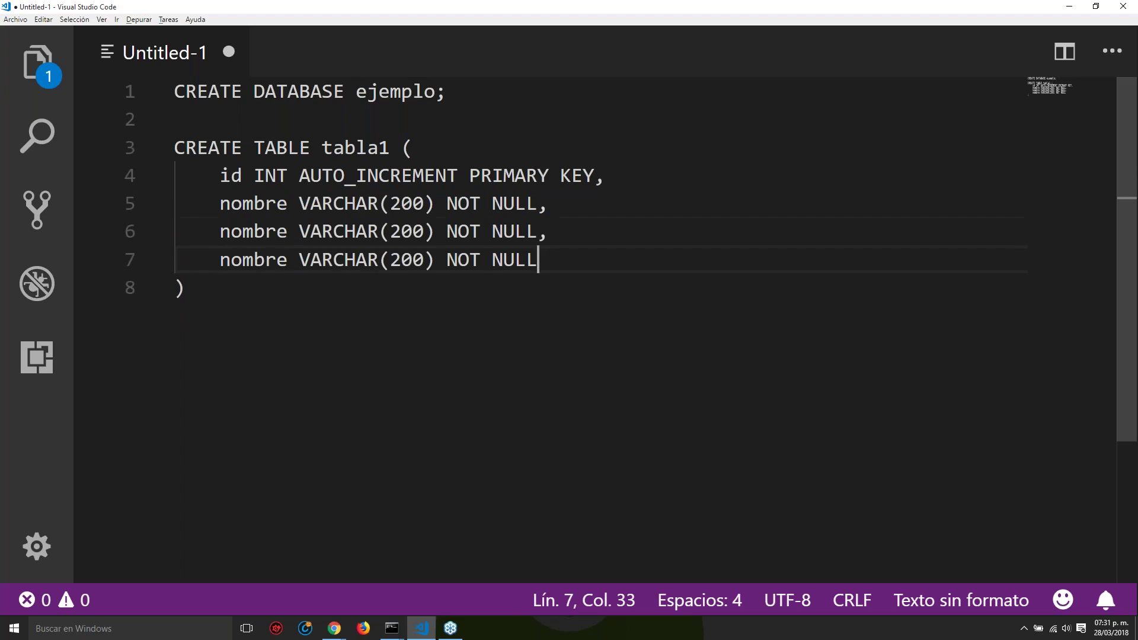
- Rename the column in the line 6 definition to apellido
{"action": "key", "text": "Up"}
{"action": "key", "text": "Left"}
{"action": "key", "text": "Left"}
{"action": "key", "text": "Left"}
{"action": "key", "text": "Left"}
{"action": "key", "text": "Left"}
{"action": "key", "text": "Left"}
{"action": "key", "text": "Left"}
{"action": "key", "text": "Left"}
{"action": "key", "text": "Left"}
{"action": "key", "text": "Left"}
{"action": "key", "text": "Left"}
{"action": "key", "text": "Left"}
{"action": "key", "text": "Left"}
{"action": "key", "text": "Left"}
{"action": "key", "text": "Left"}
{"action": "key", "text": "Left"}
{"action": "key", "text": "Left"}
{"action": "key", "text": "Left"}
{"action": "key", "text": "Left"}
{"action": "key", "text": "Left"}
{"action": "key", "text": "Left"}
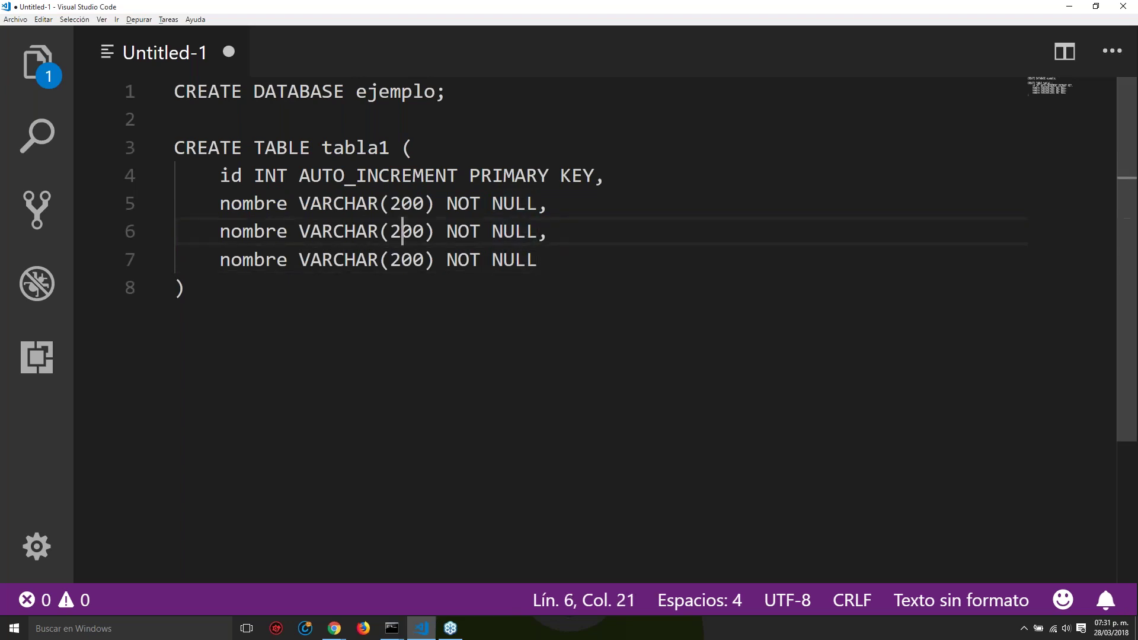
{"action": "key", "text": "ctrl+shift+Left"}
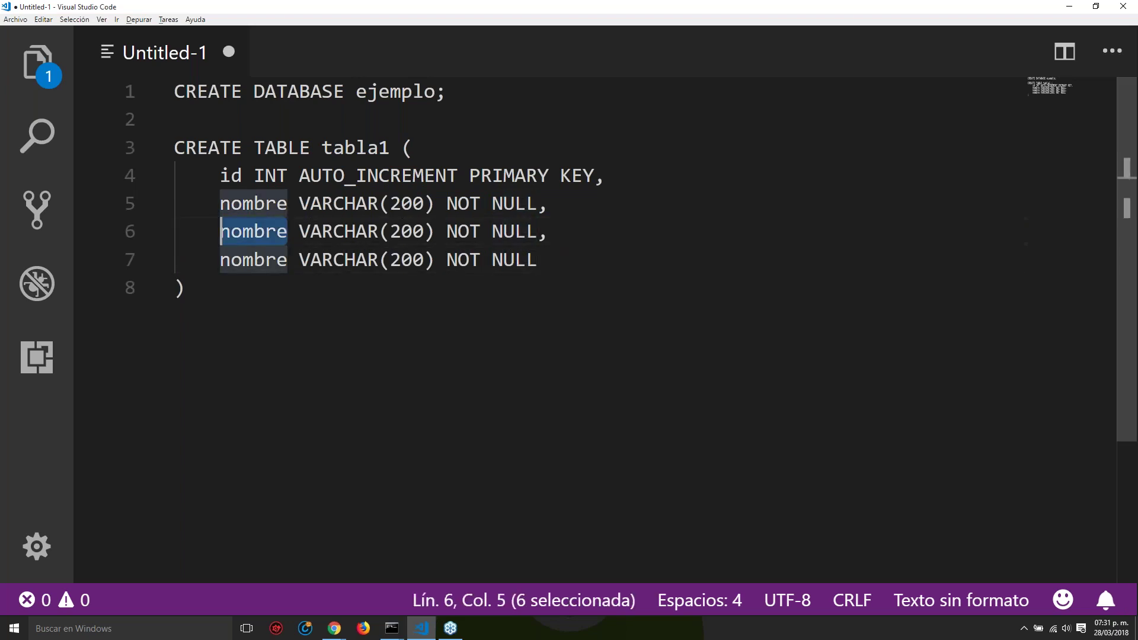
{"action": "type", "text": "apell"}
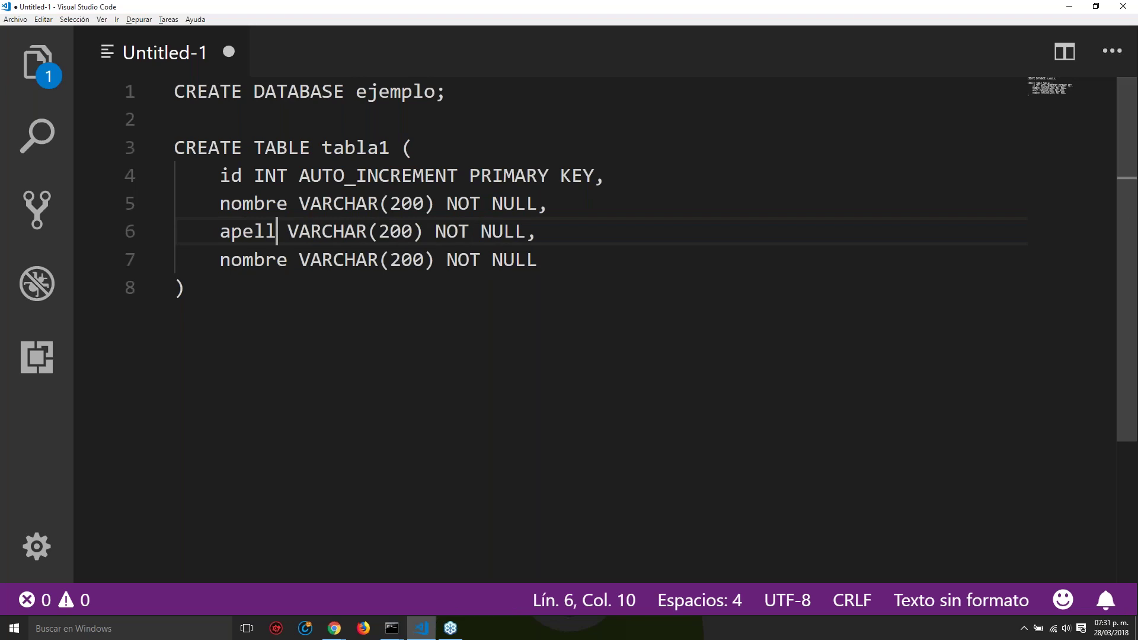
{"action": "type", "text": "ido"}
- Rename the column in the line 7 definition to email
{"action": "key", "text": "Down"}
{"action": "key", "text": "Left"}
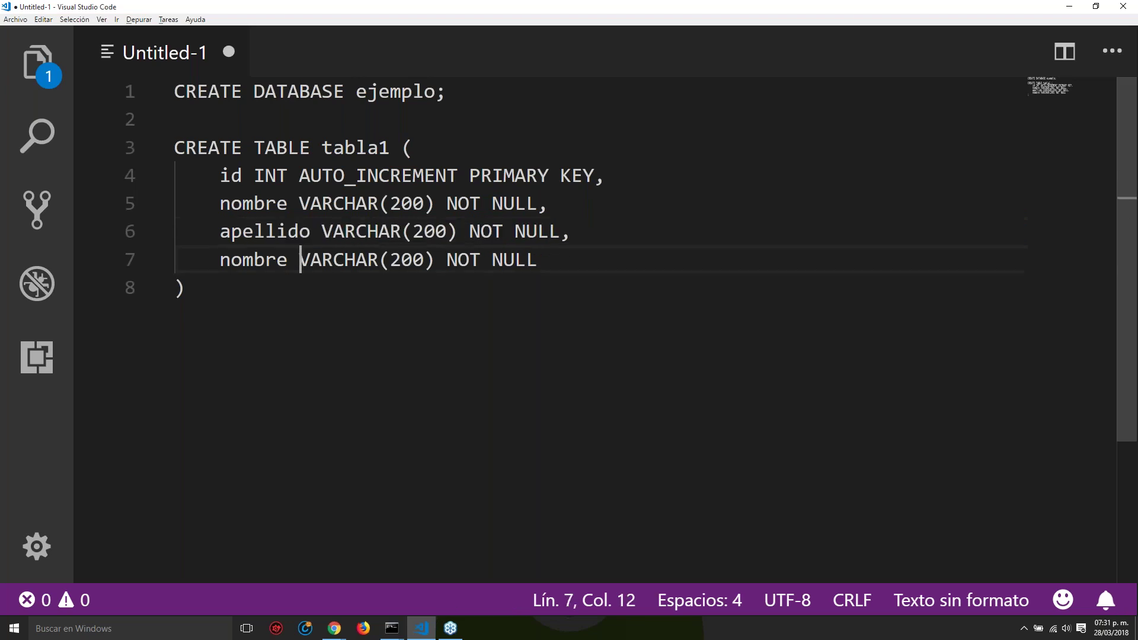
{"action": "key", "text": "Left"}
{"action": "key", "text": "ctrl+shift+Left"}
{"action": "type", "text": "email"}
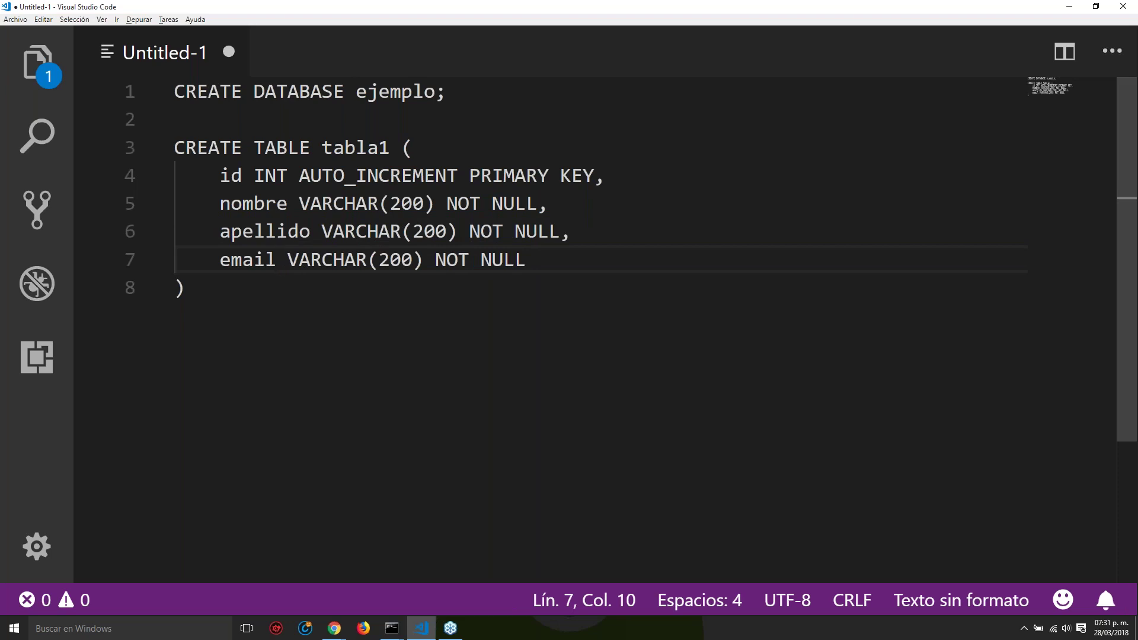
{"action": "left_click", "coordinate": [224, 279]}
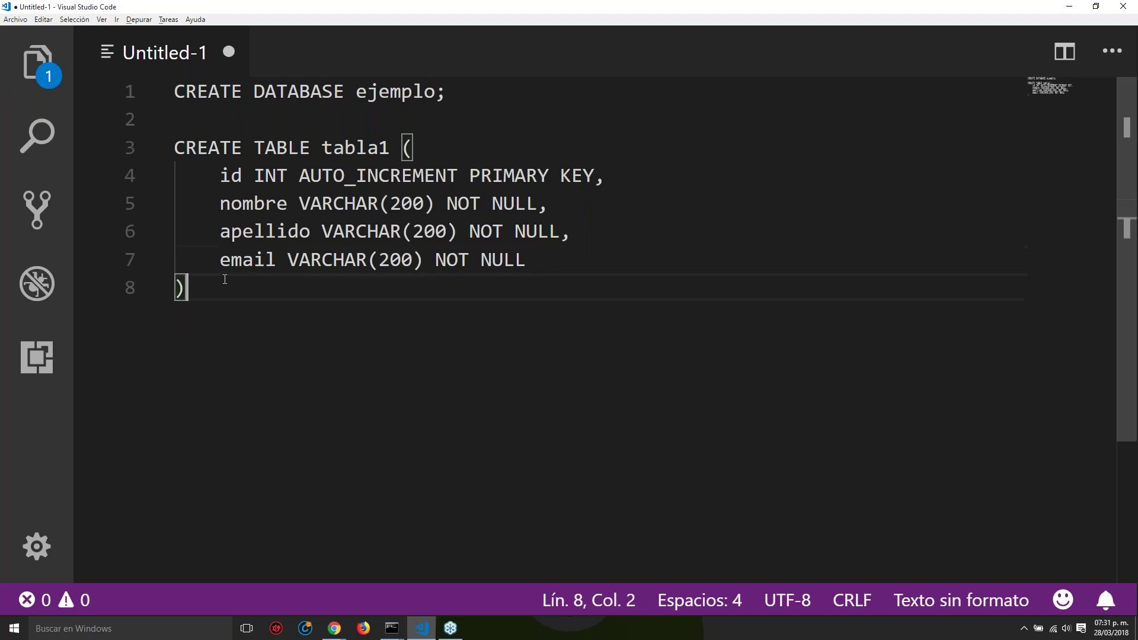
{"action": "left_click_drag", "start_coordinate": [225, 279], "coordinate": [396, 148]}
{"action": "left_click", "coordinate": [412, 176]}
{"action": "left_click_drag", "start_coordinate": [220, 175], "coordinate": [470, 176]}
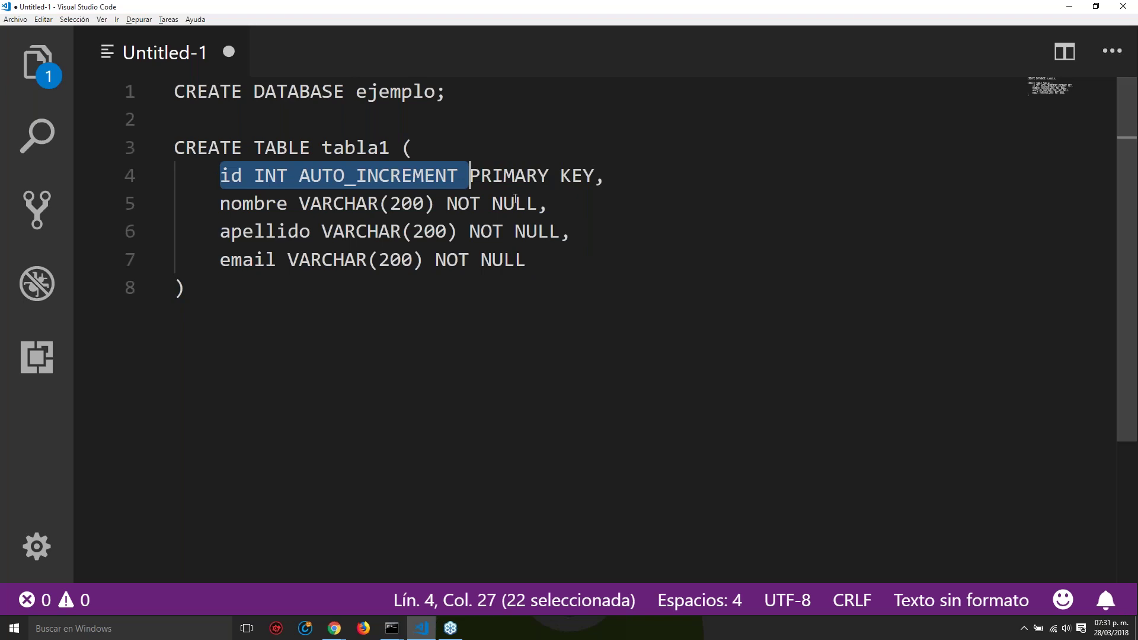
{"action": "left_click", "coordinate": [529, 260]}
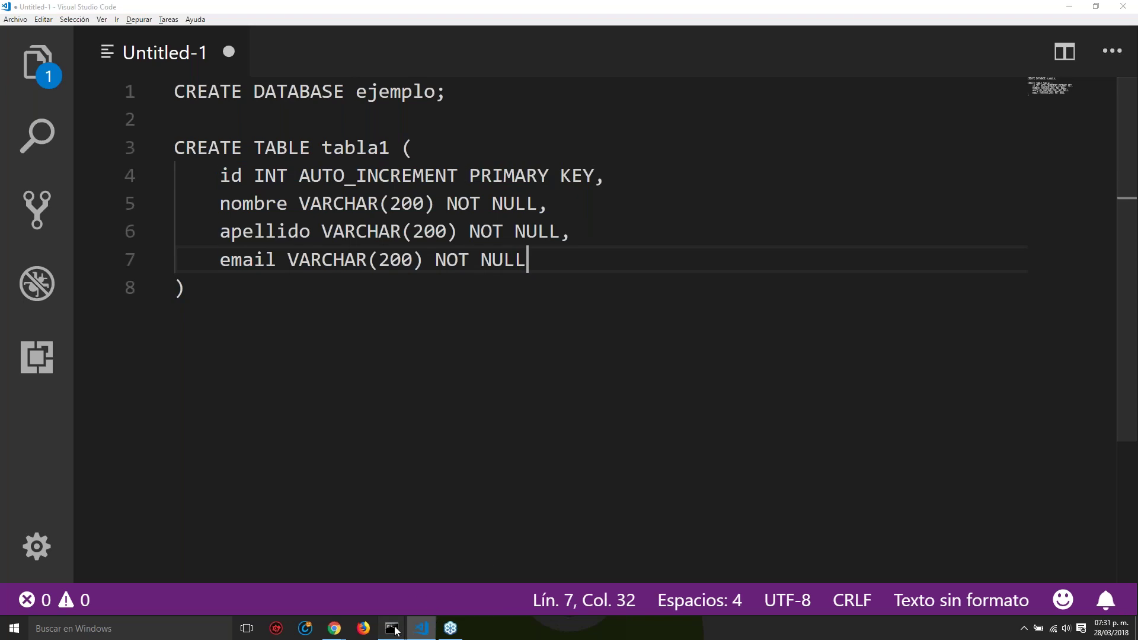
- Switch to the Command Prompt
{"action": "mouse_move", "coordinate": [395, 630]}
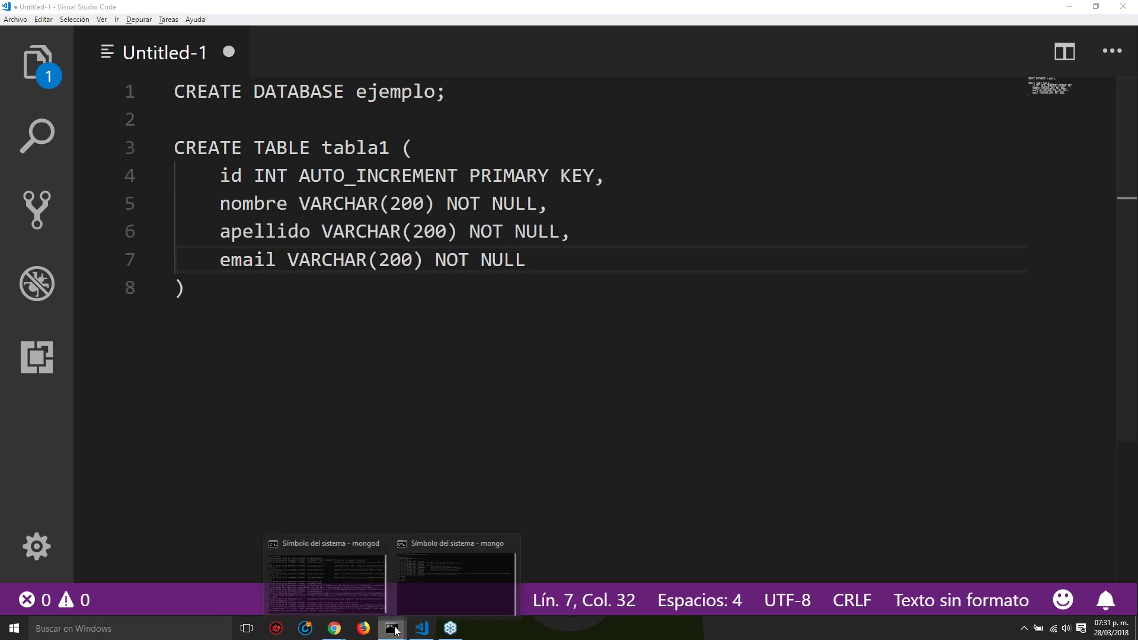